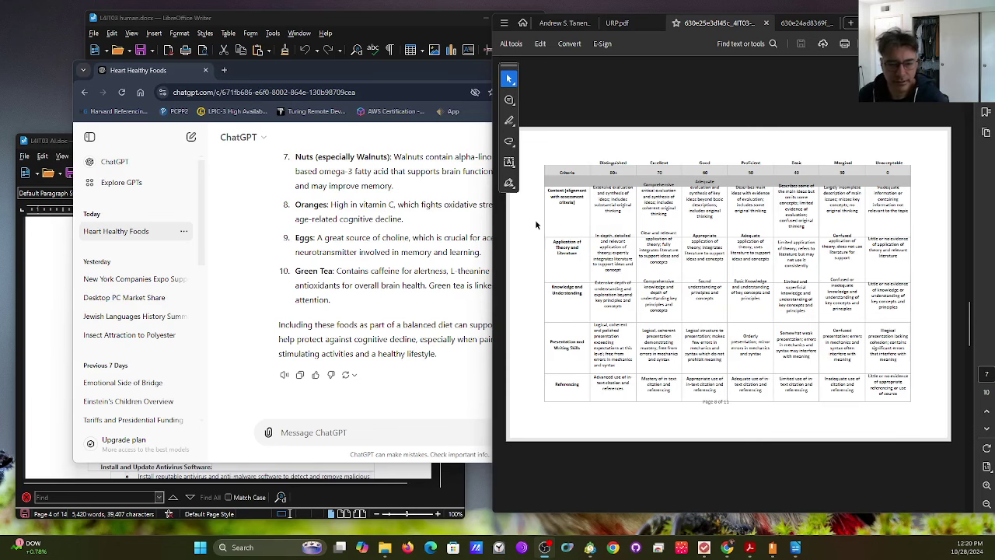
Scroll through rubric pages 7–10, ending on the Task 2 (1000 words) page.
scroll(535, 224, "down", 1)
scroll(534, 220, "up", 1)
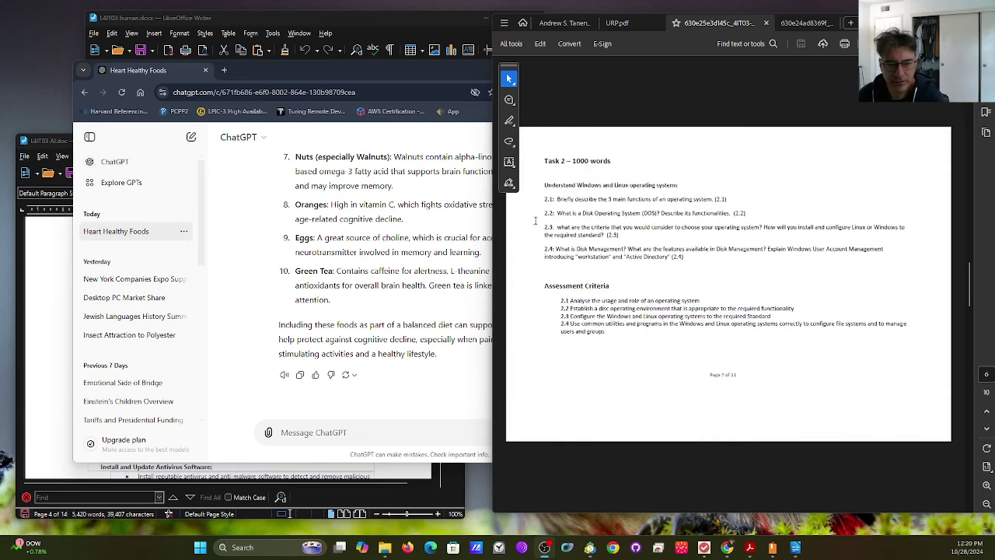
scroll(535, 220, "down", 3)
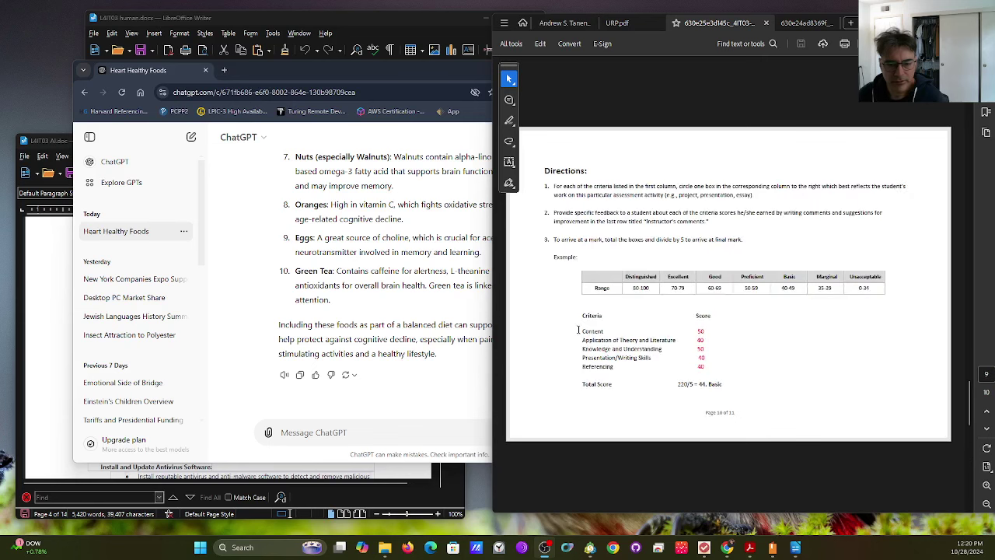
scroll(575, 342, "up", 1)
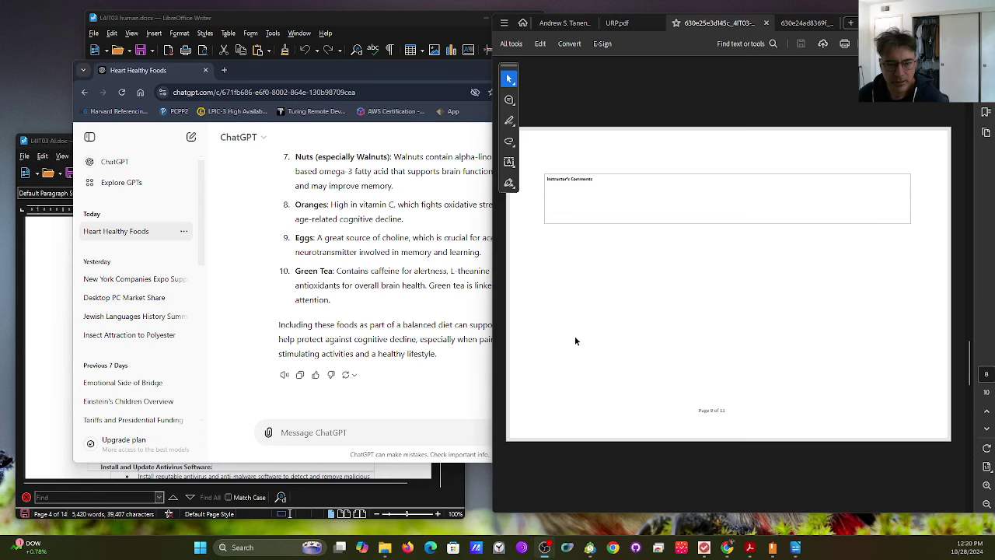
scroll(576, 342, "up", 1)
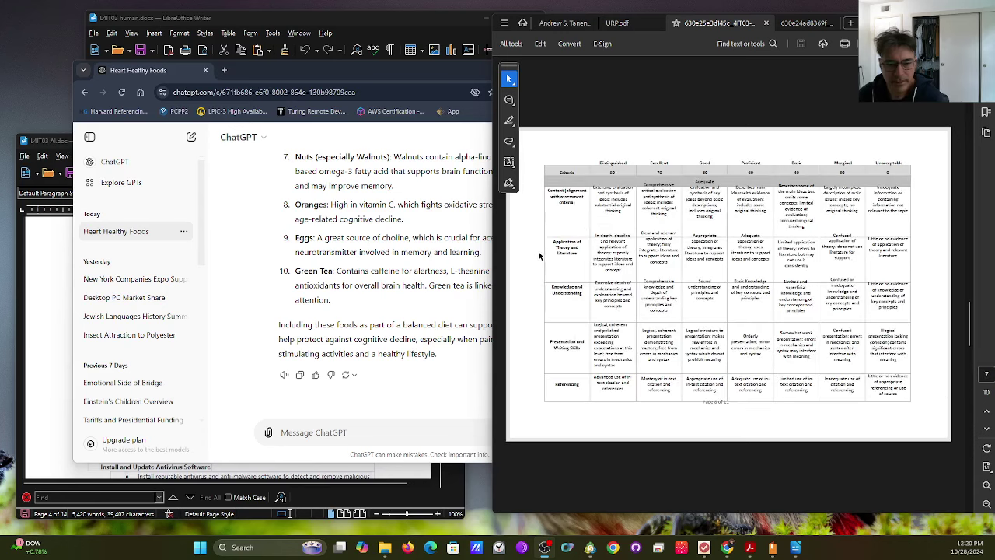
scroll(538, 249, "down", 2)
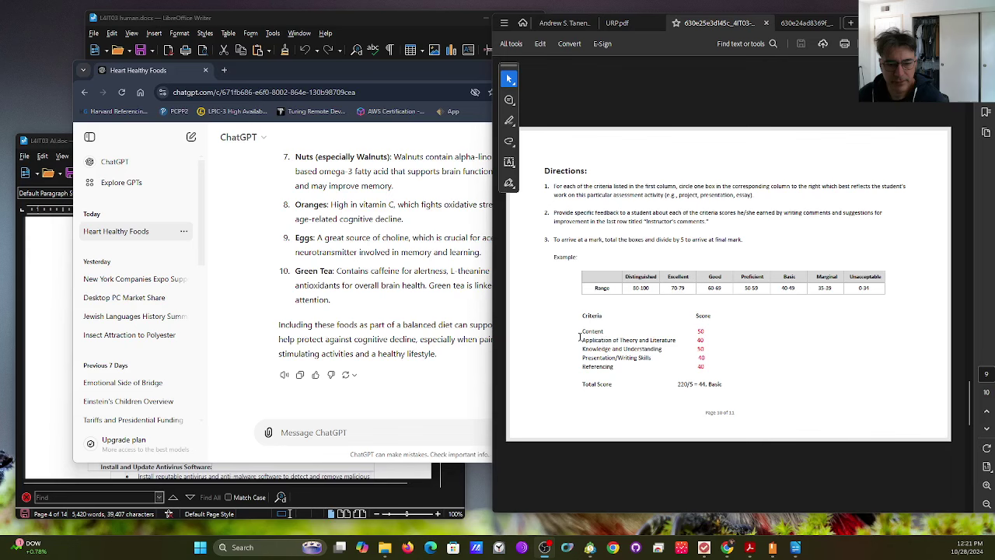
scroll(573, 333, "up", 2)
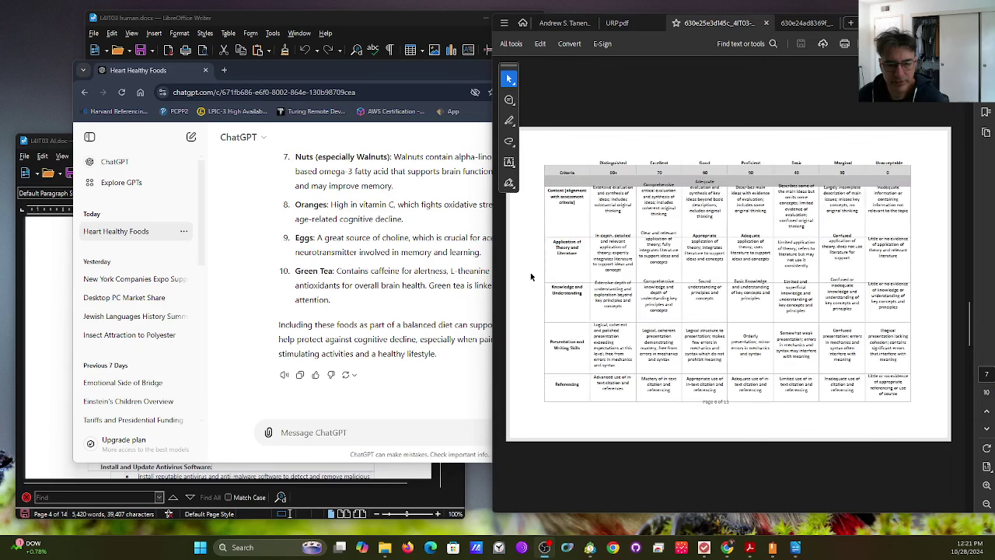
scroll(531, 276, "down", 2)
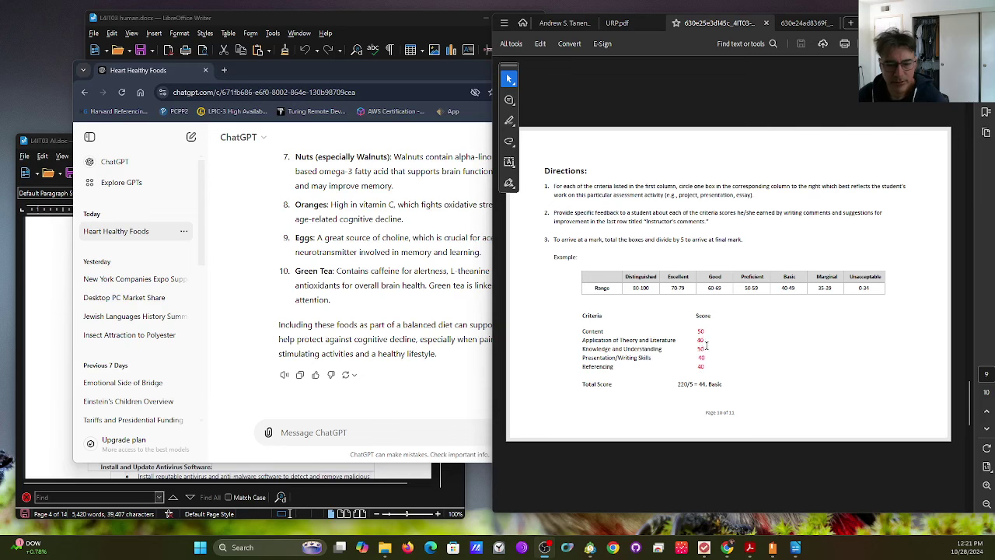
scroll(588, 344, "up", 2)
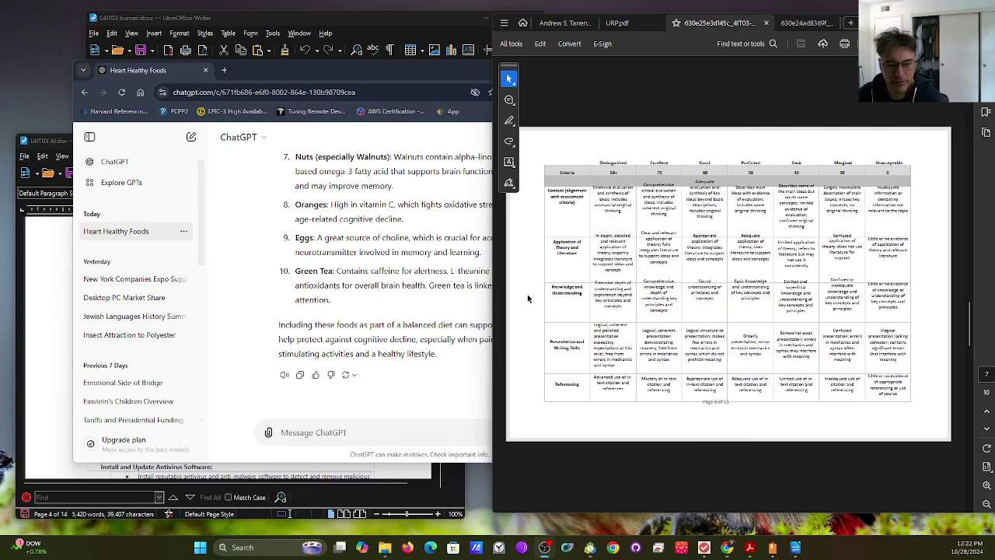
Check the Directions example on page 10, then return to the page 8 rubric table.
scroll(530, 305, "up", 2)
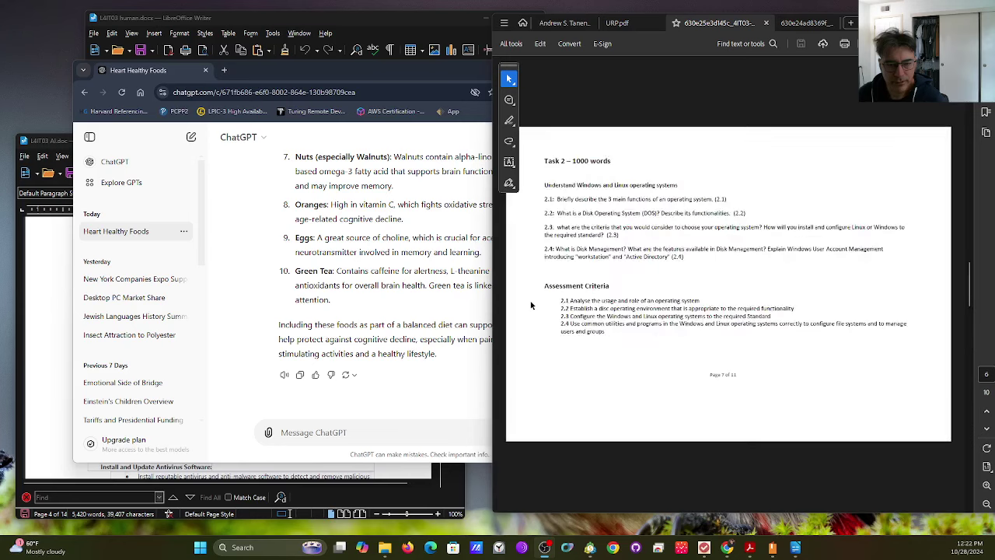
scroll(531, 305, "down", 2)
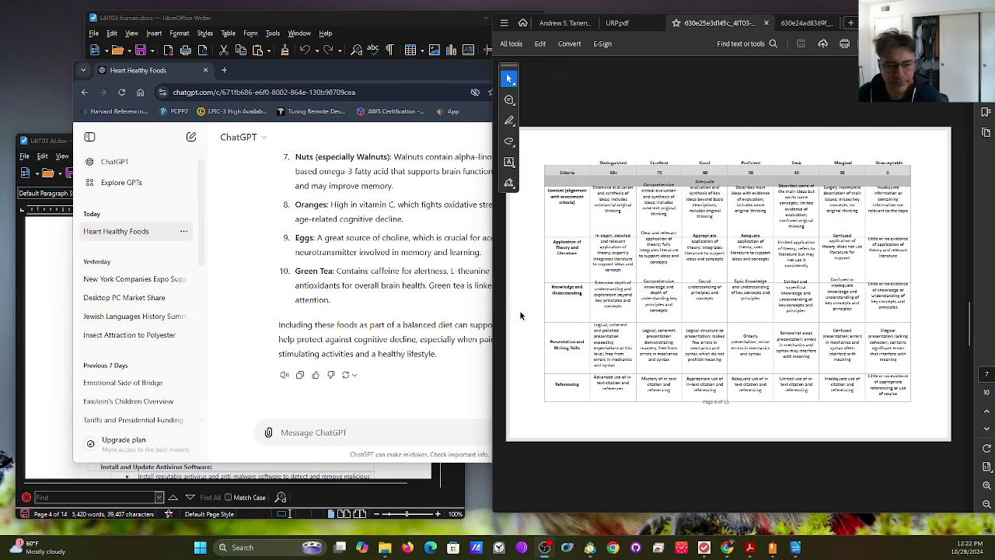
scroll(524, 311, "up", 2)
scroll(527, 309, "down", 2)
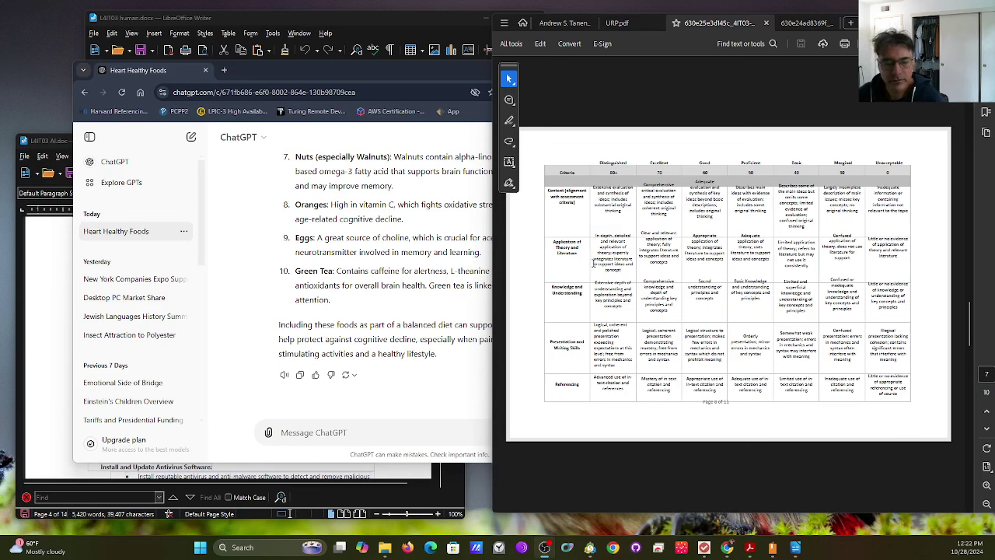
scroll(583, 280, "down", 2)
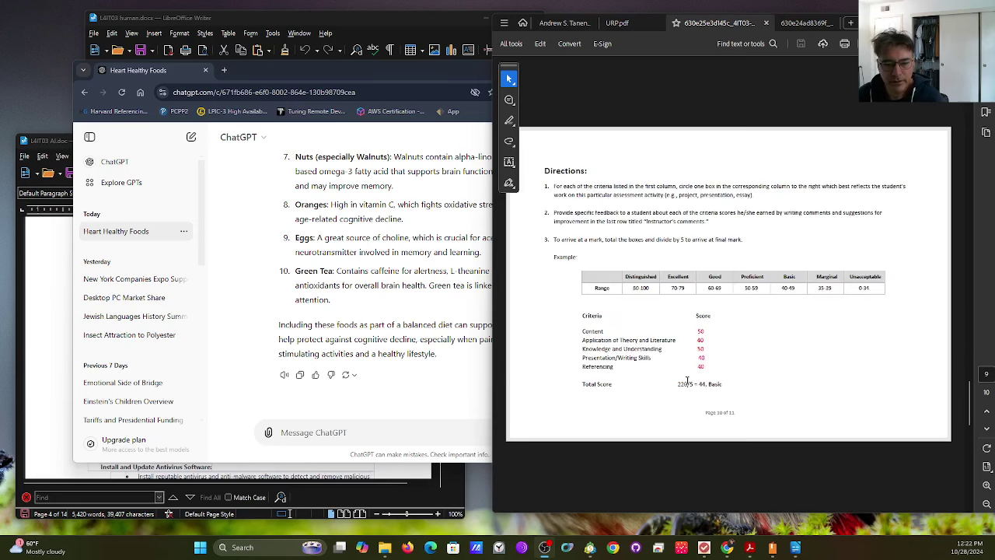
scroll(523, 349, "up", 2)
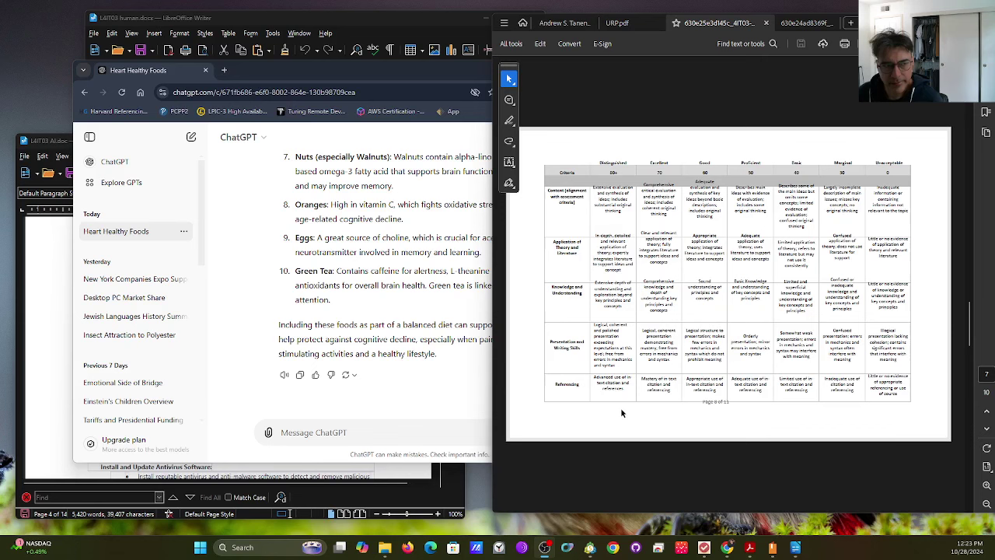
Search Google for 'wireframe human' in a new Chrome tab.
left_click(726, 547)
left_click(223, 70)
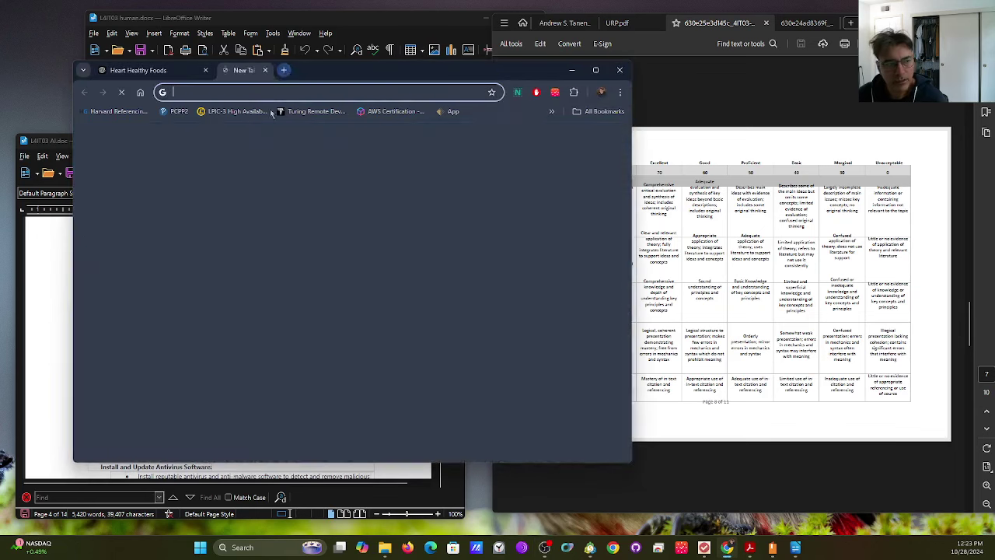
type("wire")
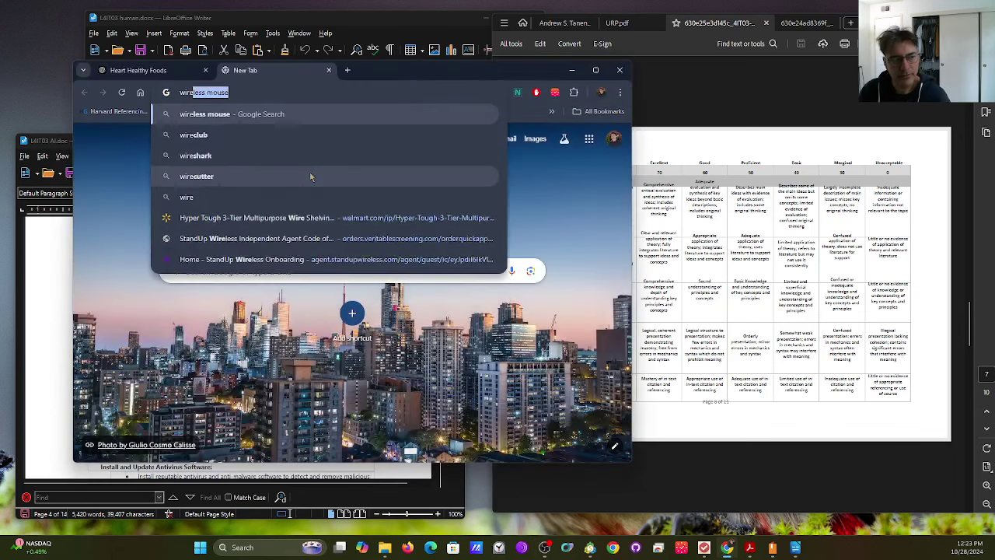
type("frame human")
key("Return")
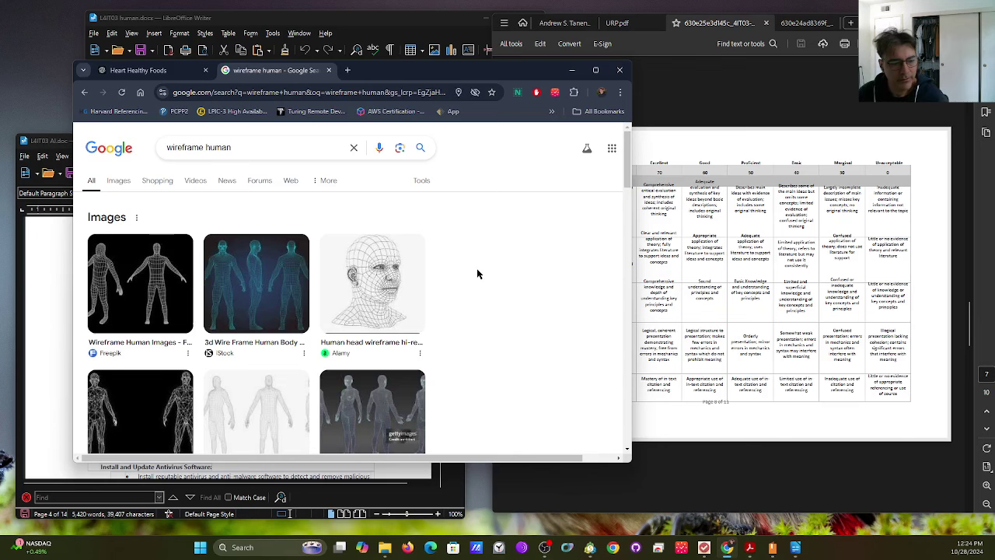
scroll(478, 270, "down", 1)
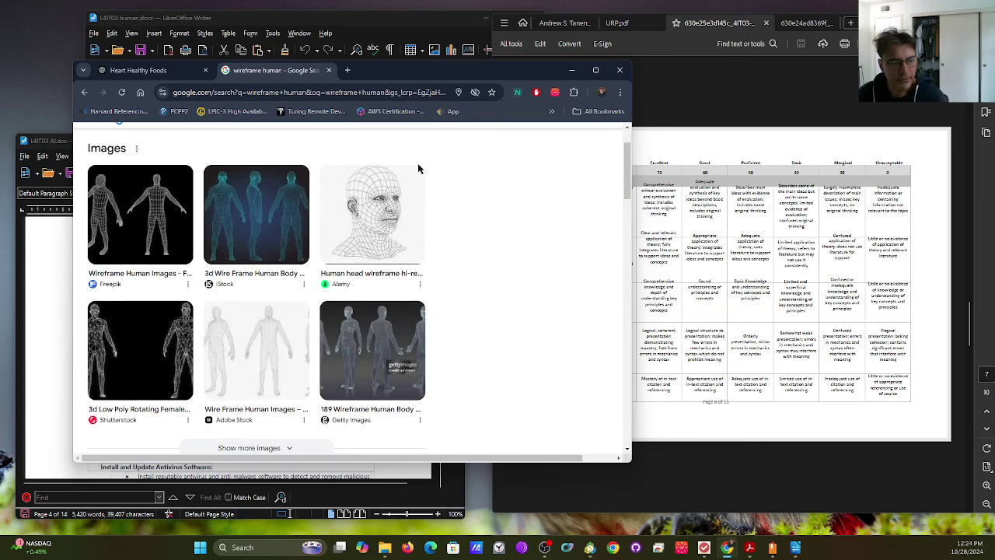
Search a new tab for 'beautiful humans', then correct the query to 'beautiful human'.
left_click(348, 70)
type("beautf")
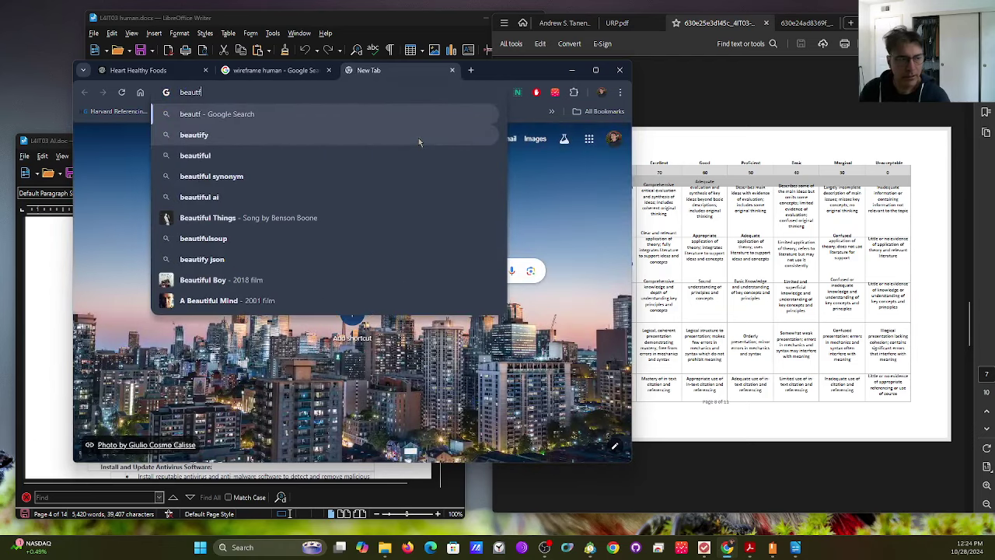
key("BackSpace")
type("iful humans")
key("Return")
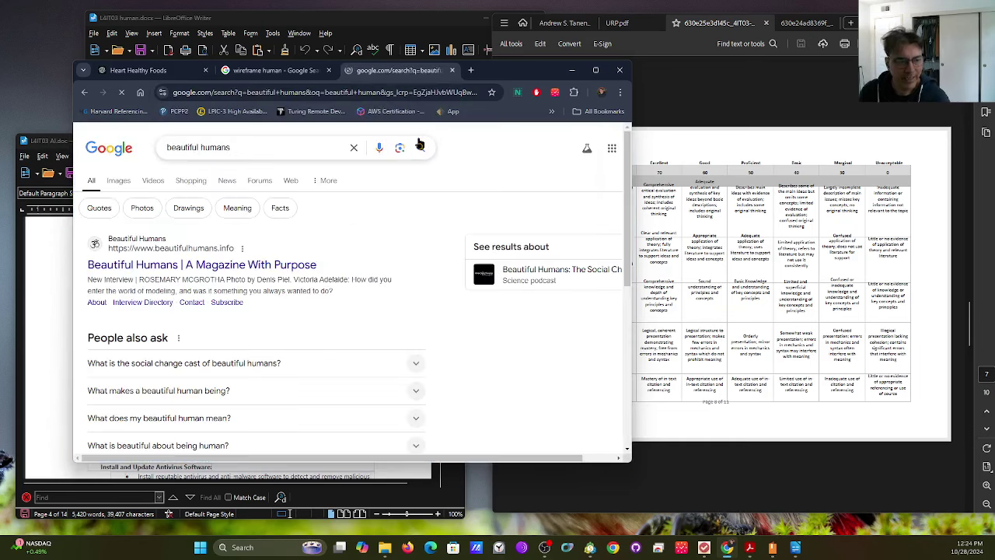
left_click(276, 153)
key("BackSpace")
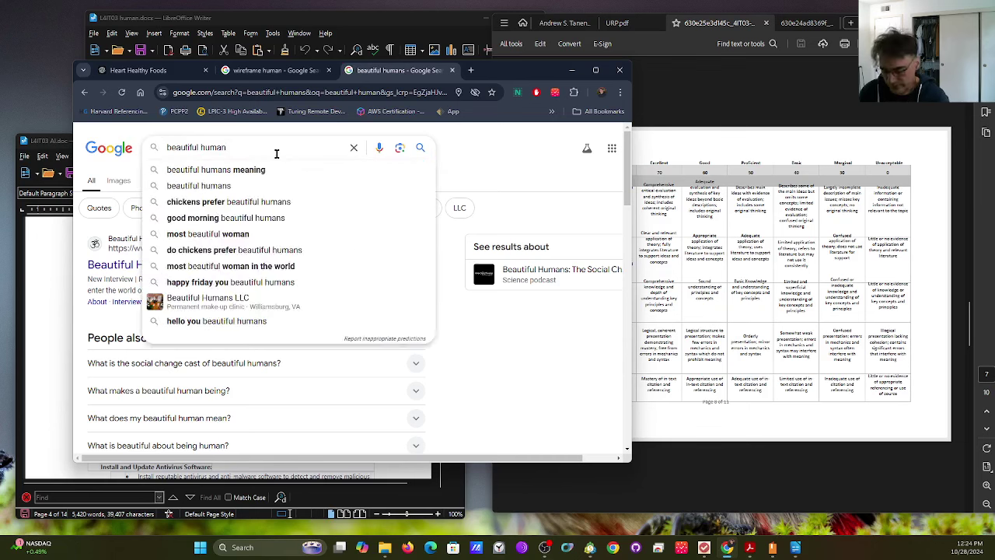
key("Return")
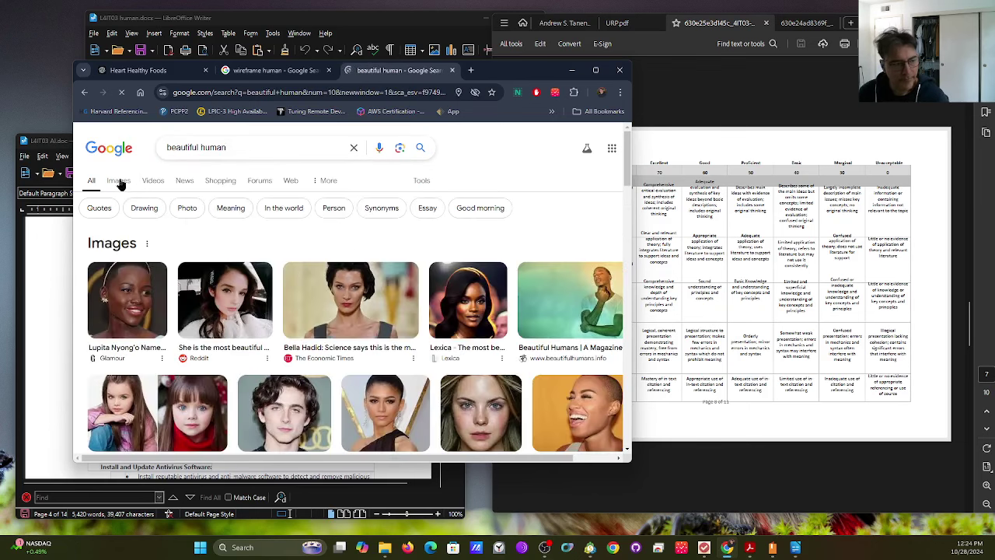
Browse the beautiful human image results, then return to all results.
left_click(119, 181)
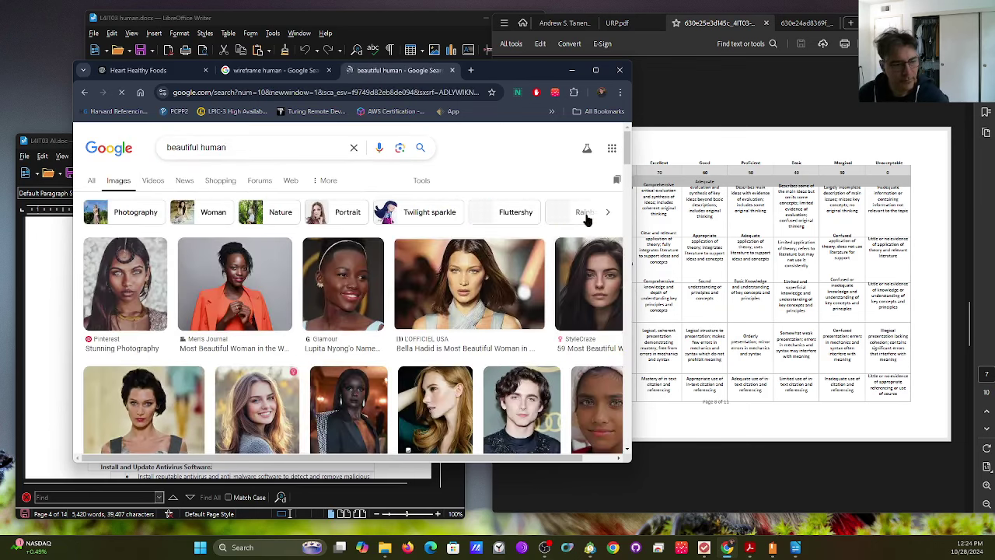
scroll(506, 181, "down", 3)
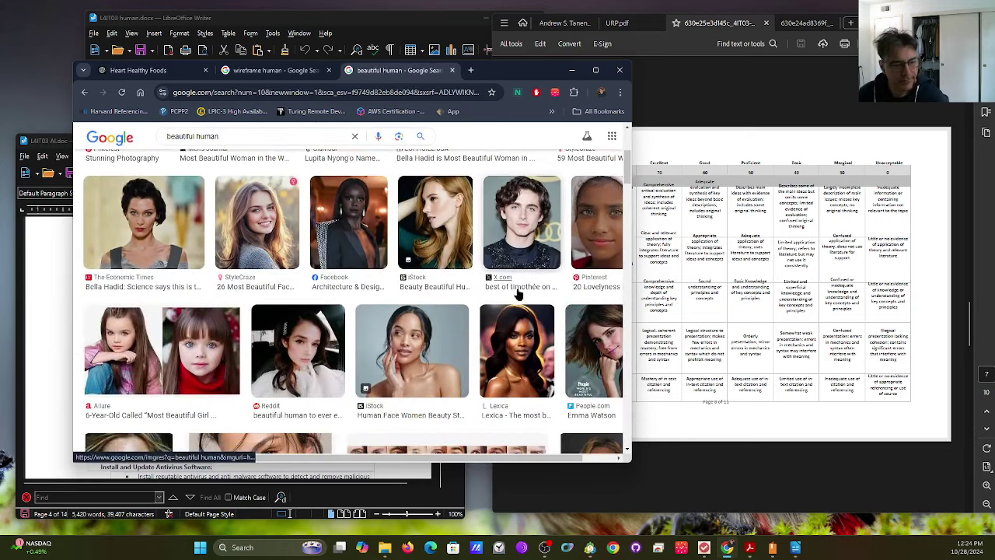
scroll(447, 276, "down", 3)
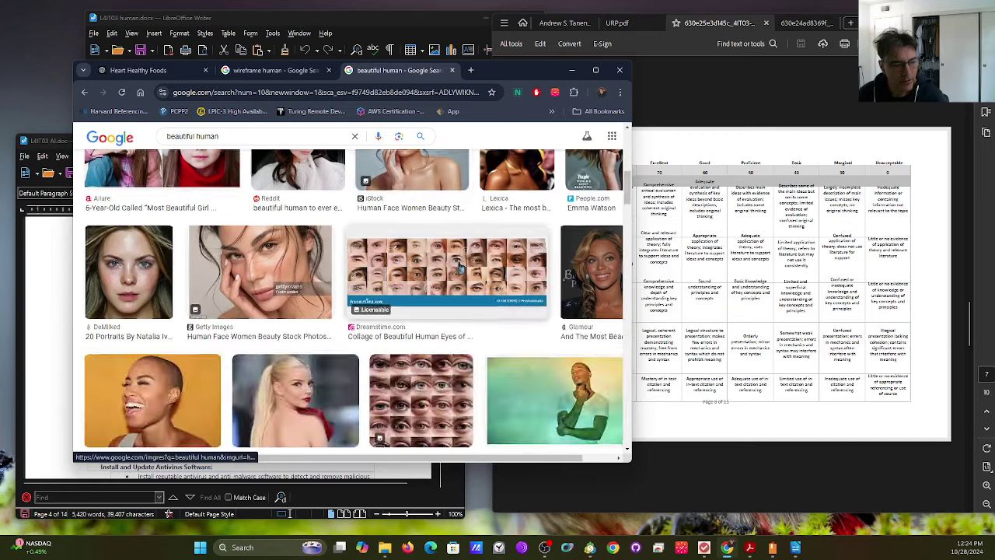
scroll(459, 268, "down", 1)
scroll(506, 264, "up", 3)
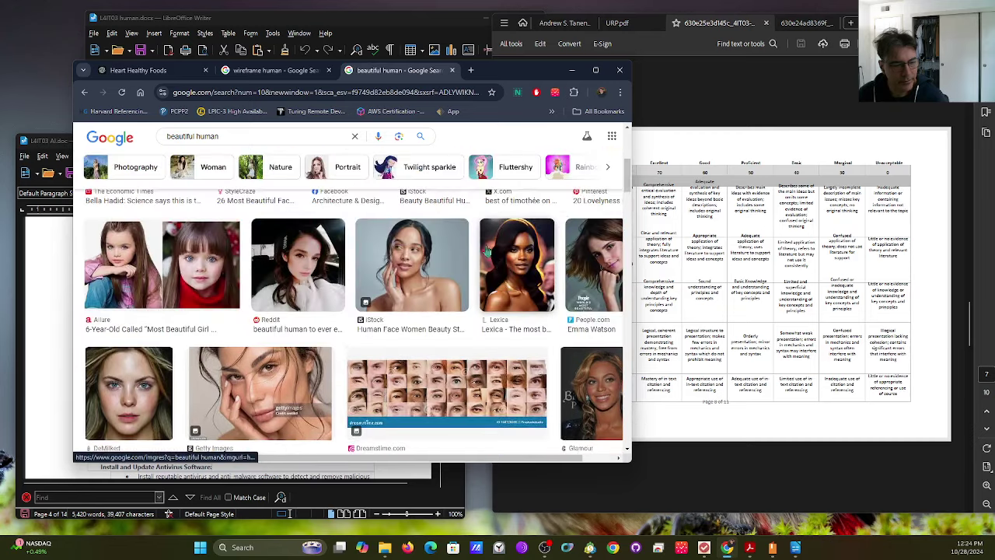
scroll(488, 250, "up", 5)
left_click(92, 184)
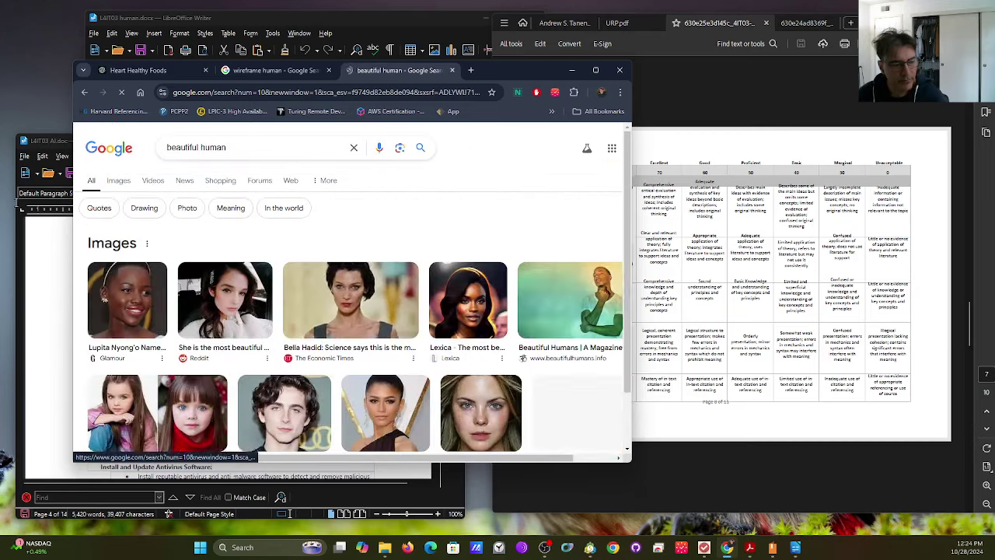
Expand 'What does beautiful human mean?' and read the University of Lucerne article, then close it.
scroll(560, 360, "down", 4)
scroll(545, 327, "down", 1)
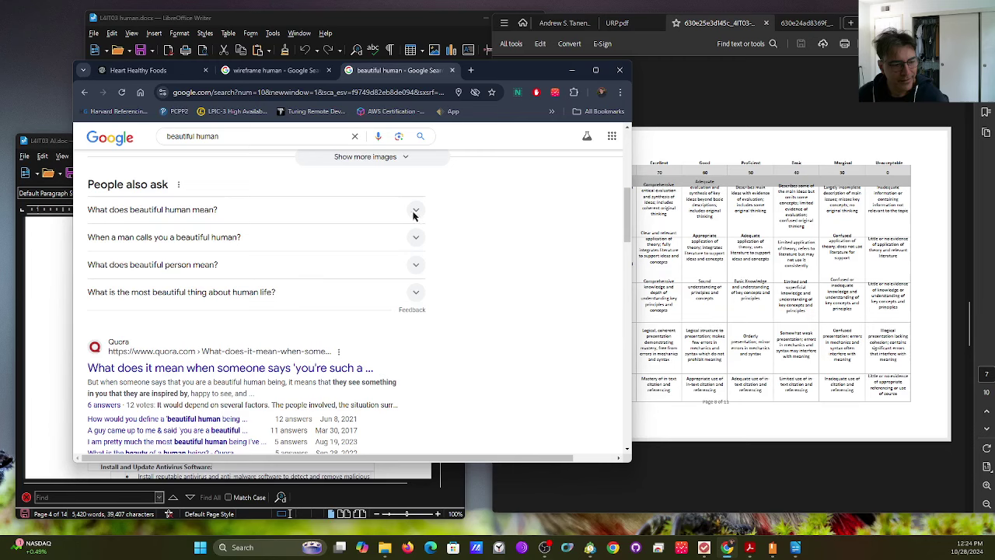
scroll(523, 346, "down", 5)
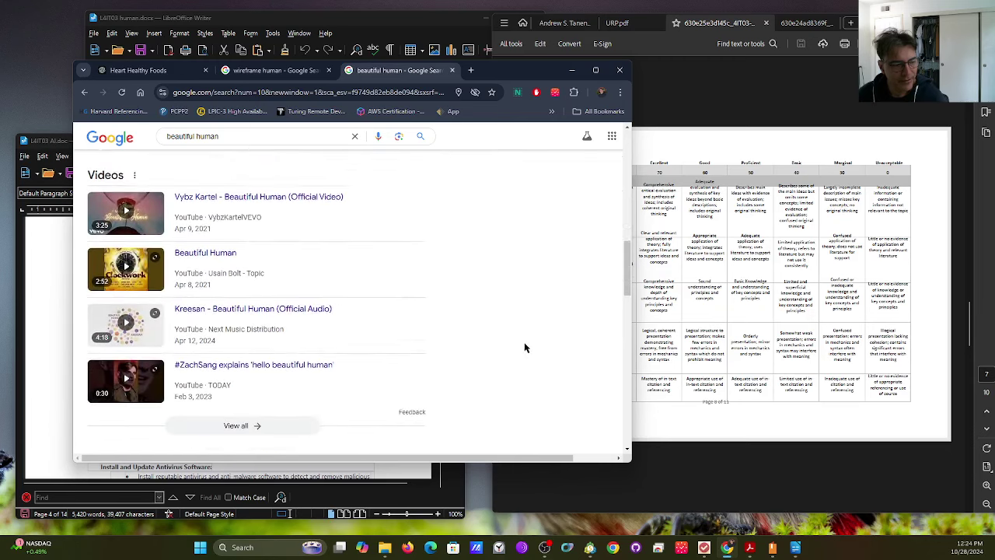
scroll(525, 341, "up", 10)
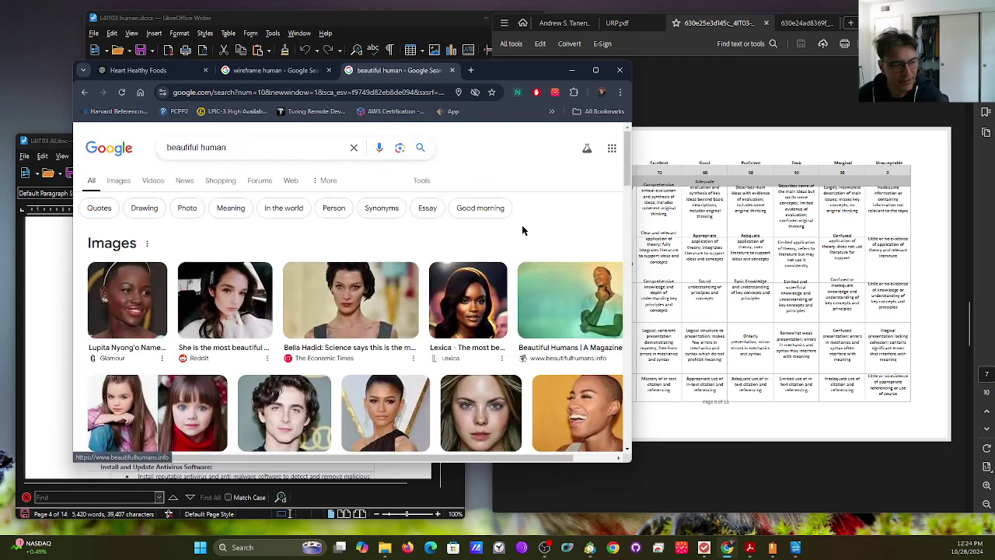
scroll(517, 314, "down", 5)
left_click(419, 245)
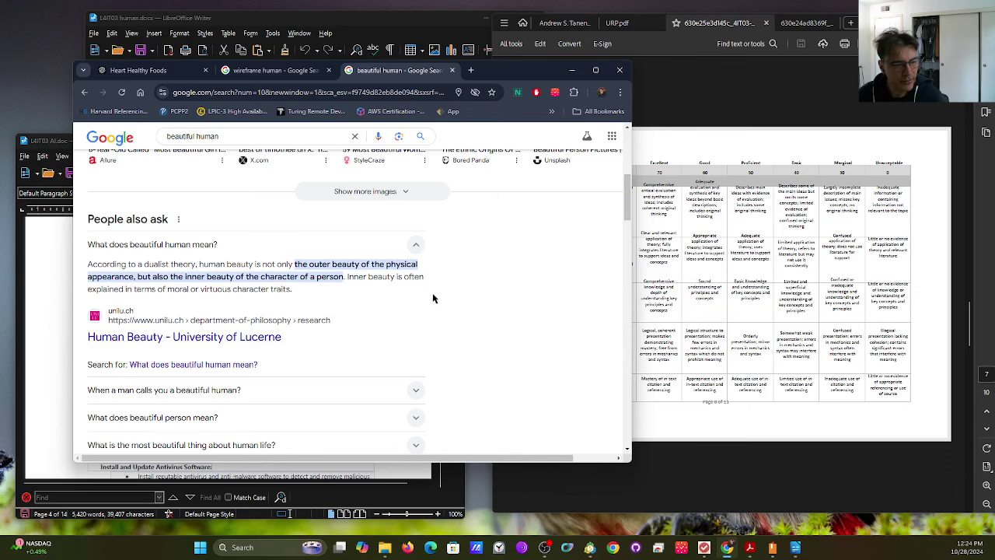
scroll(429, 309, "down", 2)
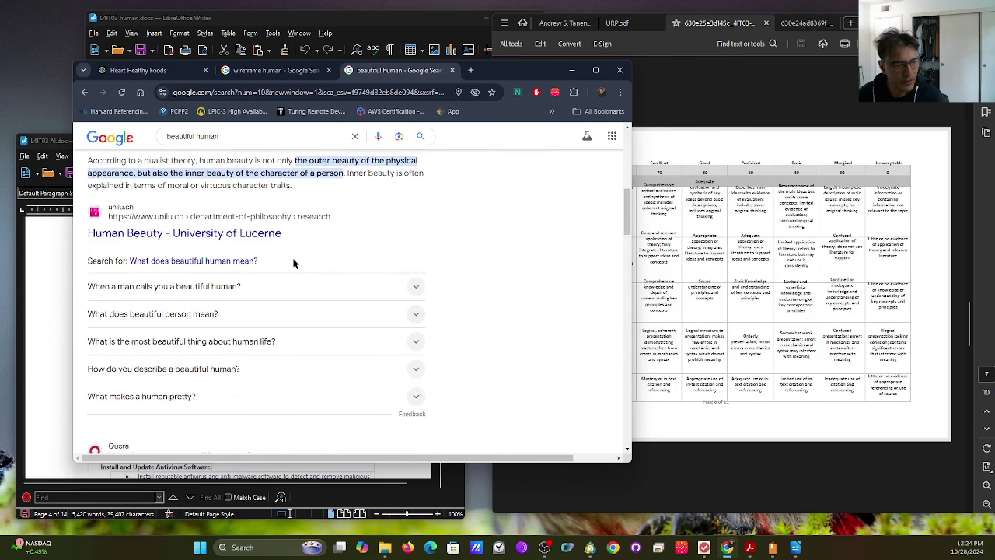
left_click(278, 243)
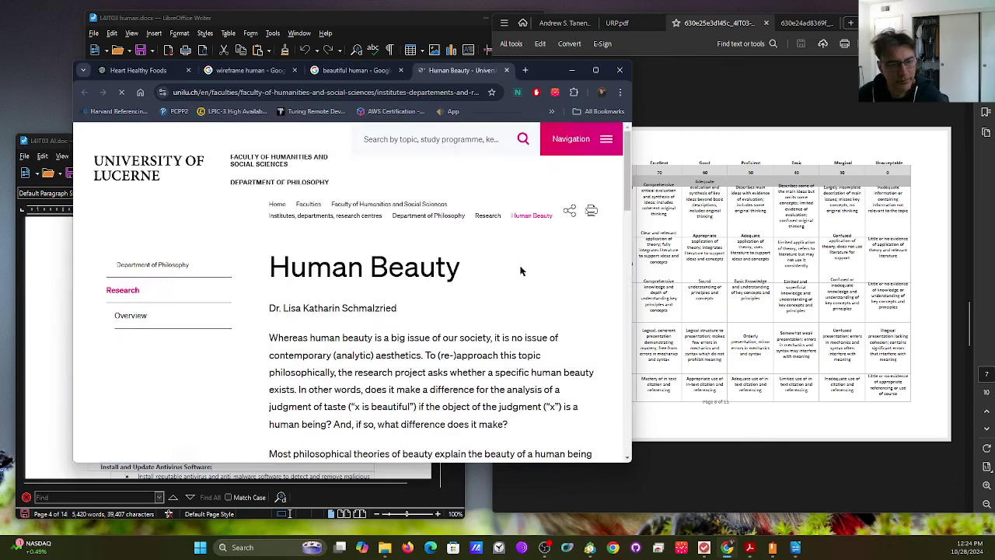
left_click_drag(628, 249, 627, 140)
scroll(591, 197, "down", 5)
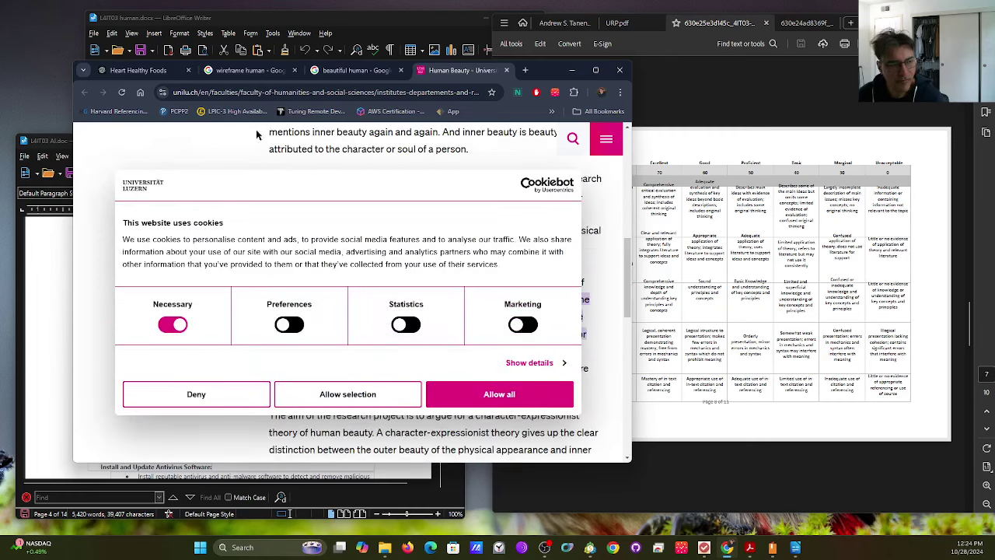
left_click(506, 70)
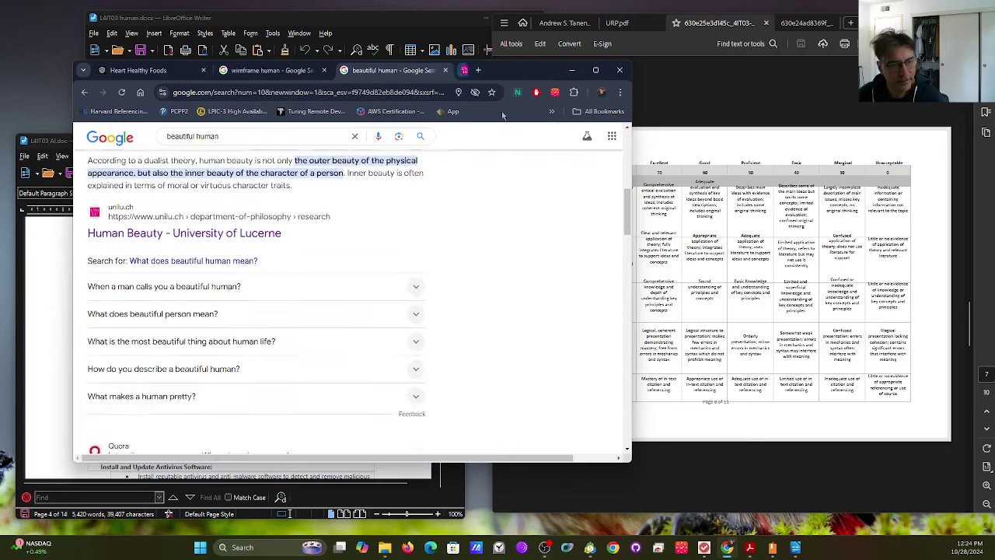
scroll(512, 206, "up", 3)
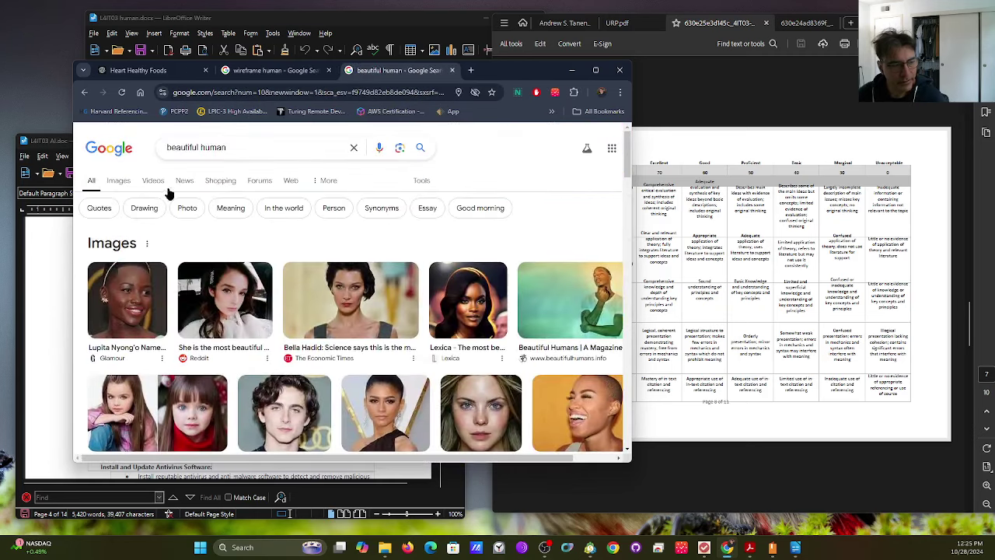
Narrow the search to 'Beautiful human photo' and browse its image results.
left_click(185, 209)
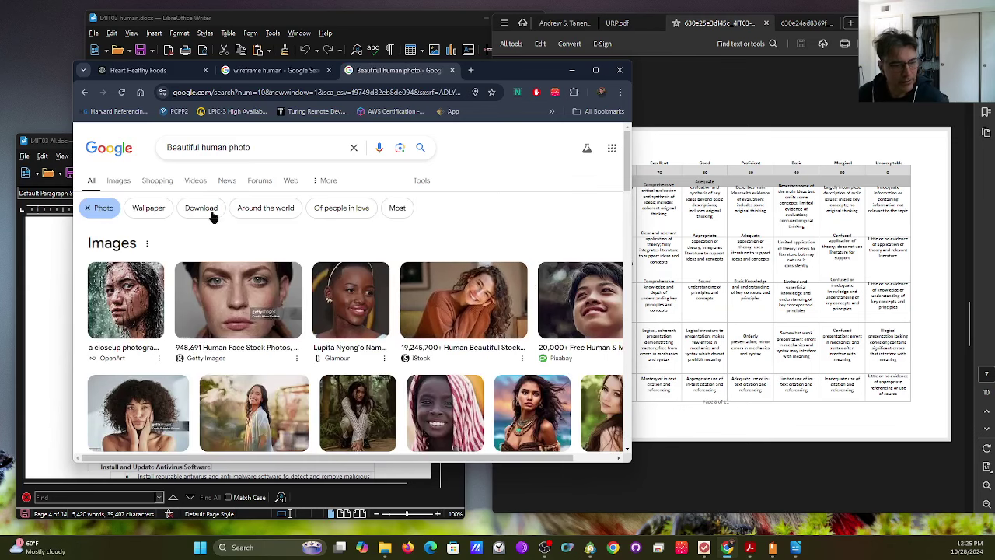
left_click(115, 181)
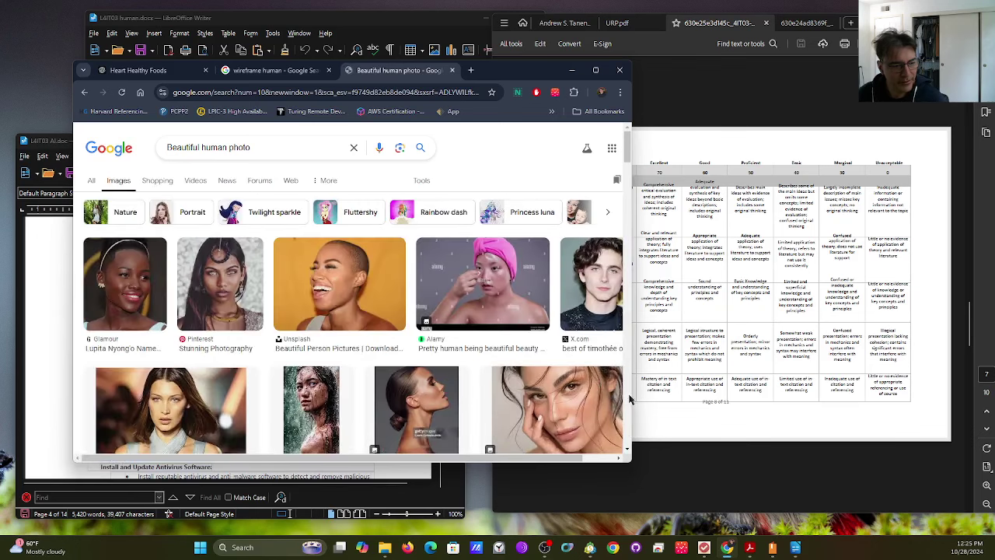
scroll(629, 396, "down", 3)
scroll(630, 397, "down", 10)
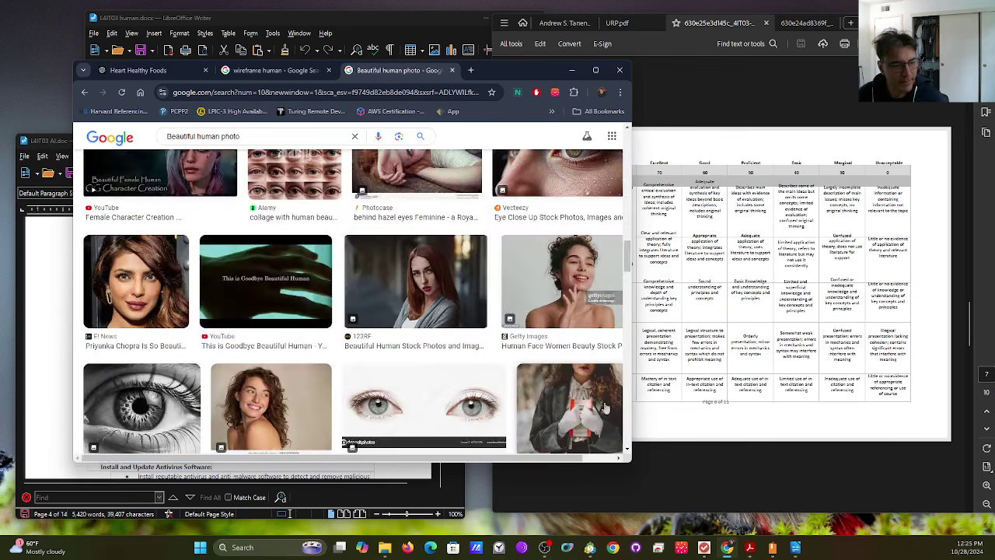
scroll(600, 376, "down", 8)
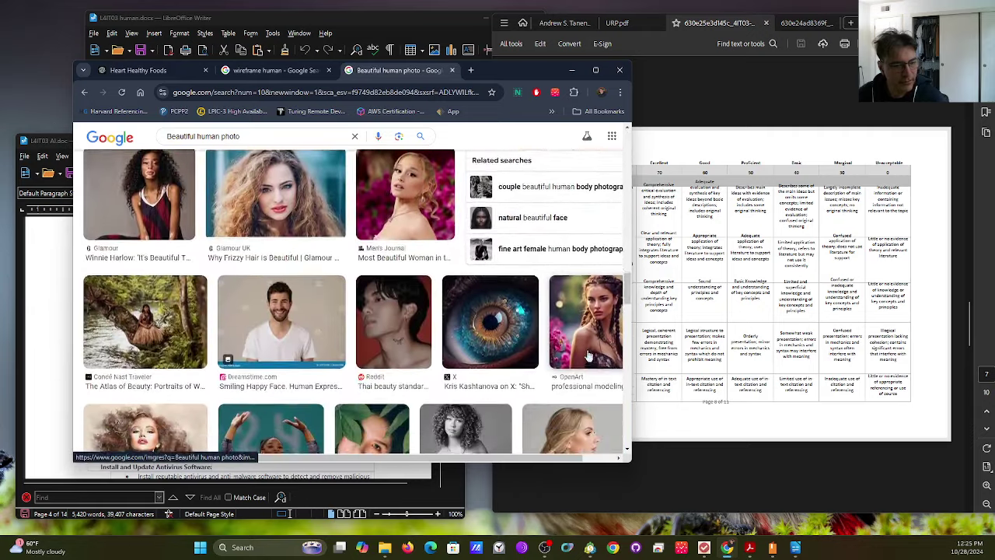
scroll(559, 396, "down", 1)
scroll(605, 269, "down", 5)
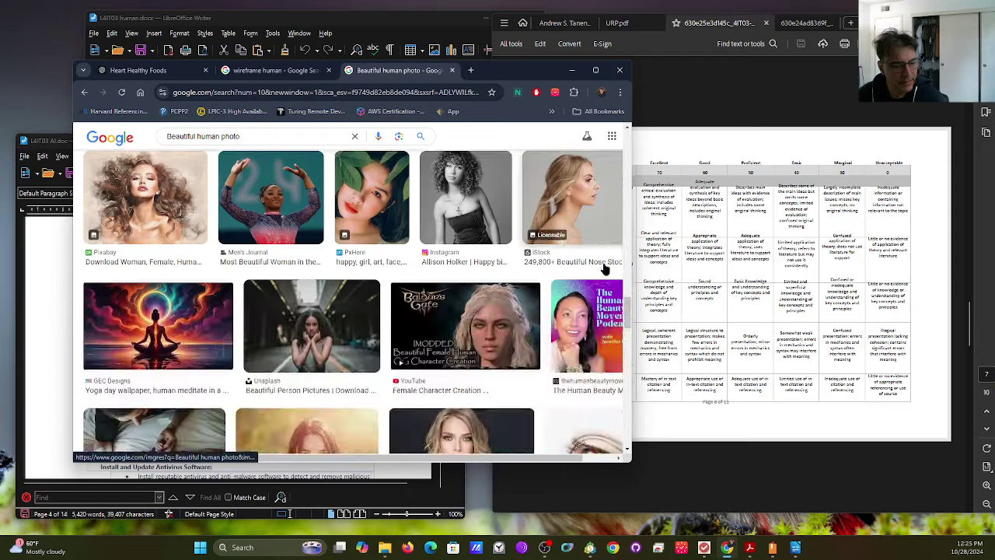
scroll(608, 291, "up", 2)
scroll(608, 291, "up", 10)
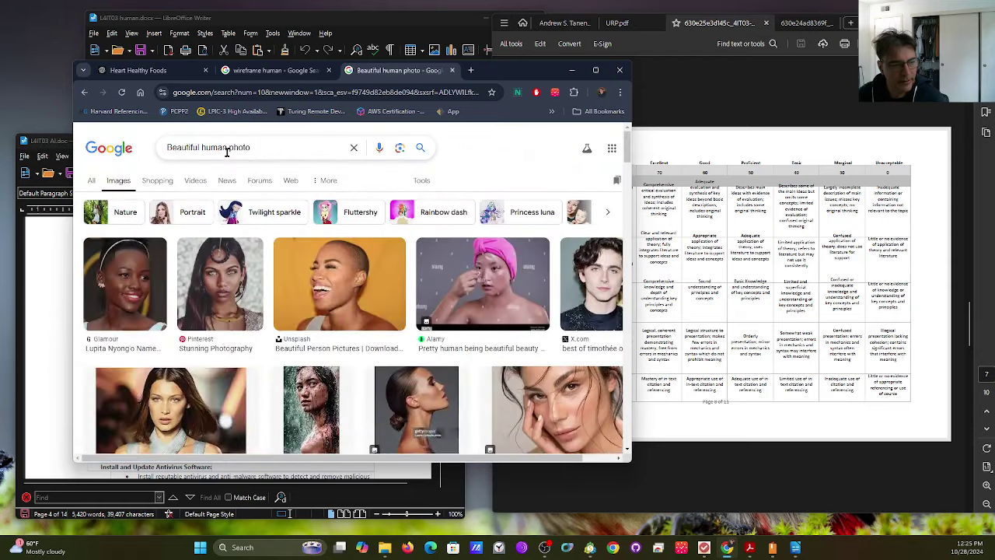
double_click(194, 148)
Change the query to 'average human photo' and browse the image results.
type("average")
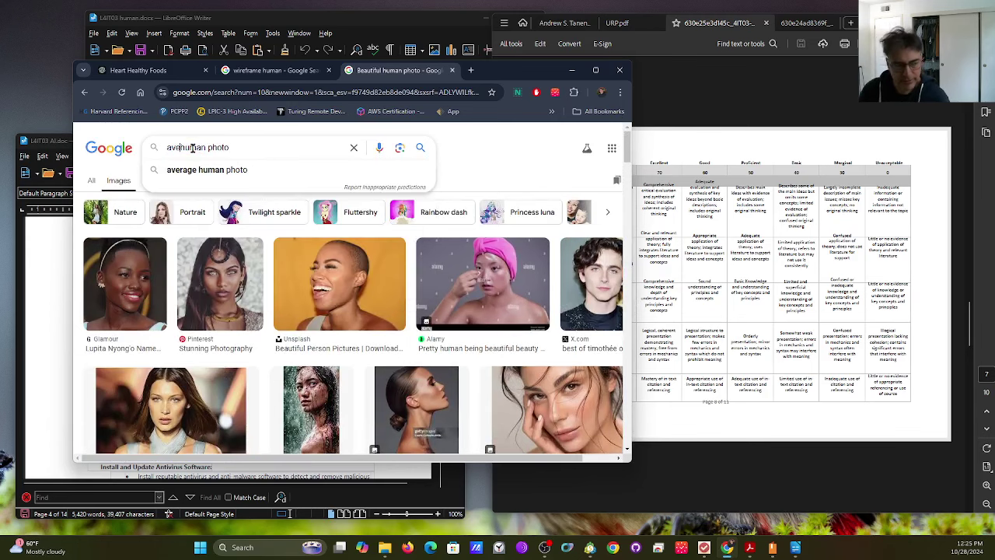
key("Return")
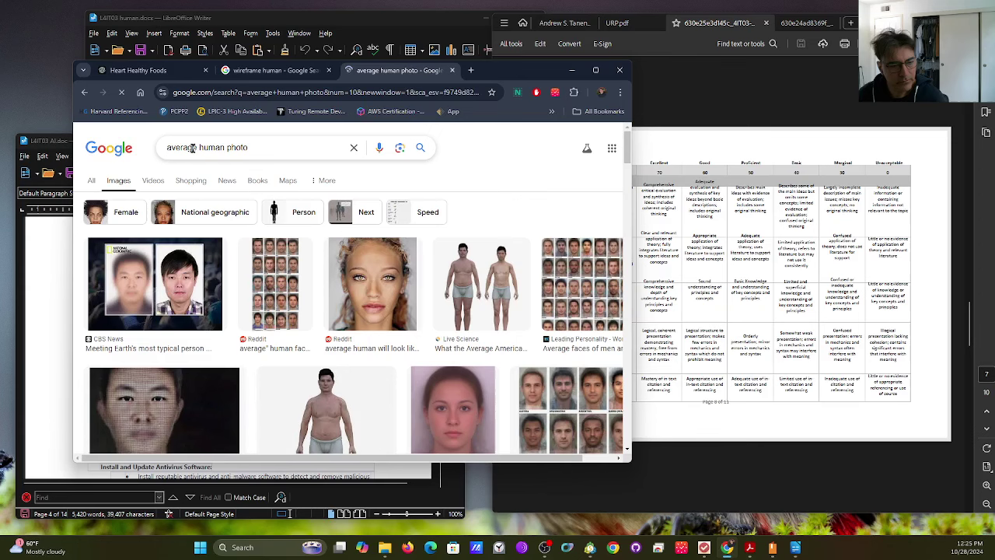
scroll(573, 350, "down", 3)
scroll(573, 349, "down", 2)
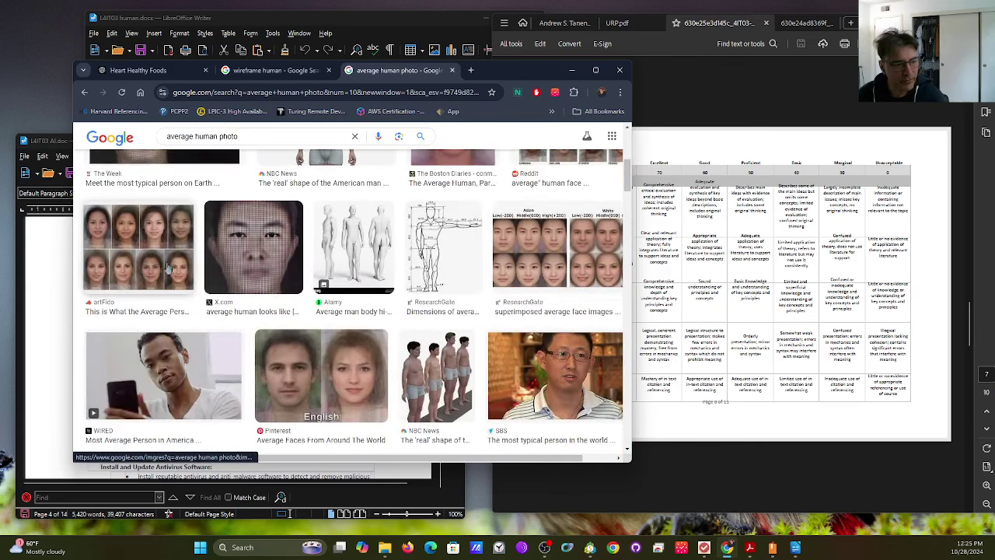
scroll(415, 288, "up", 1)
scroll(477, 290, "down", 2)
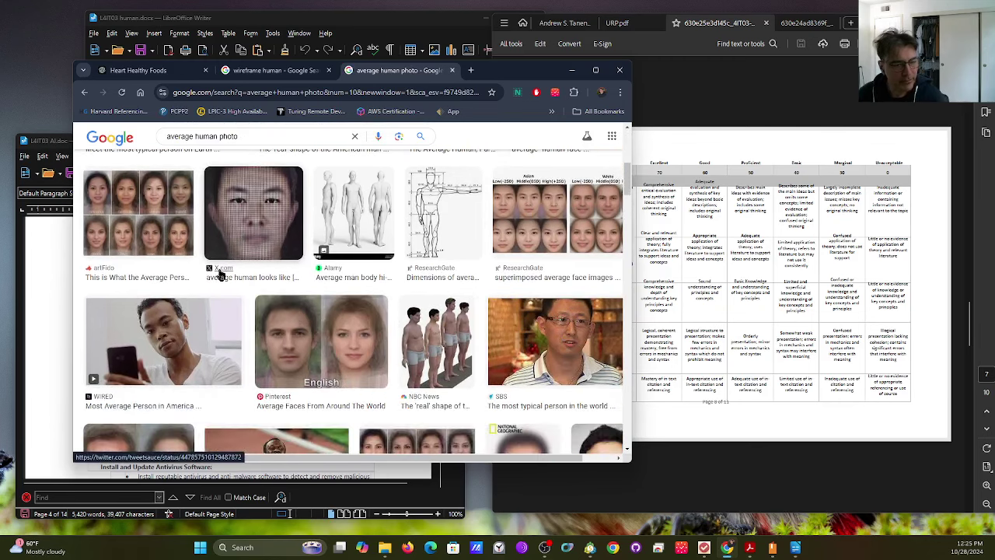
scroll(327, 311, "up", 1)
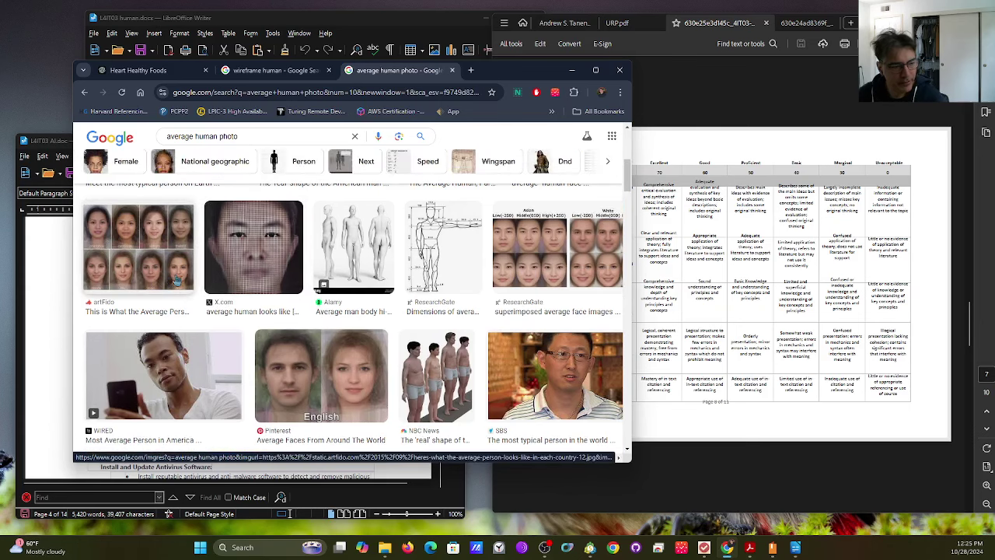
scroll(558, 296, "up", 2)
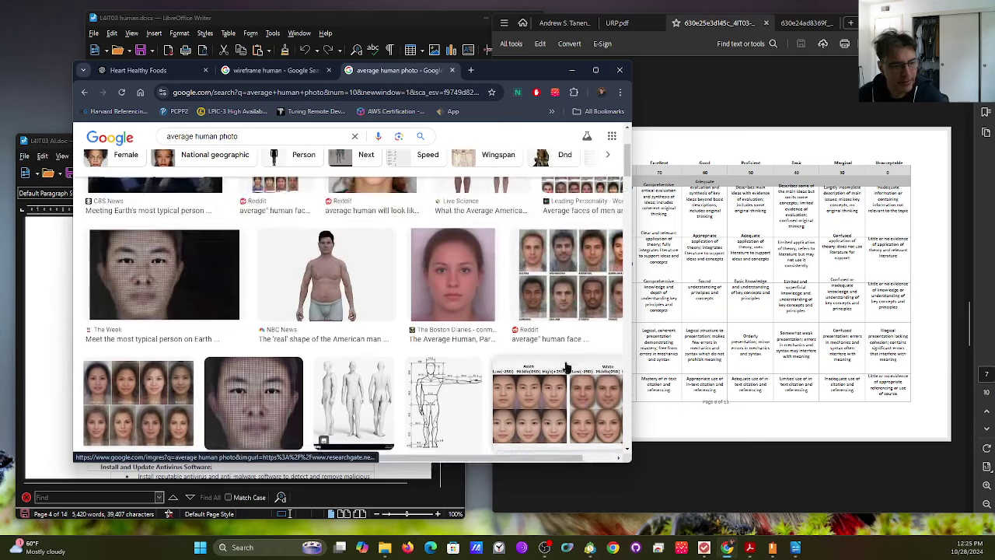
scroll(579, 373, "down", 1)
scroll(589, 393, "down", 1)
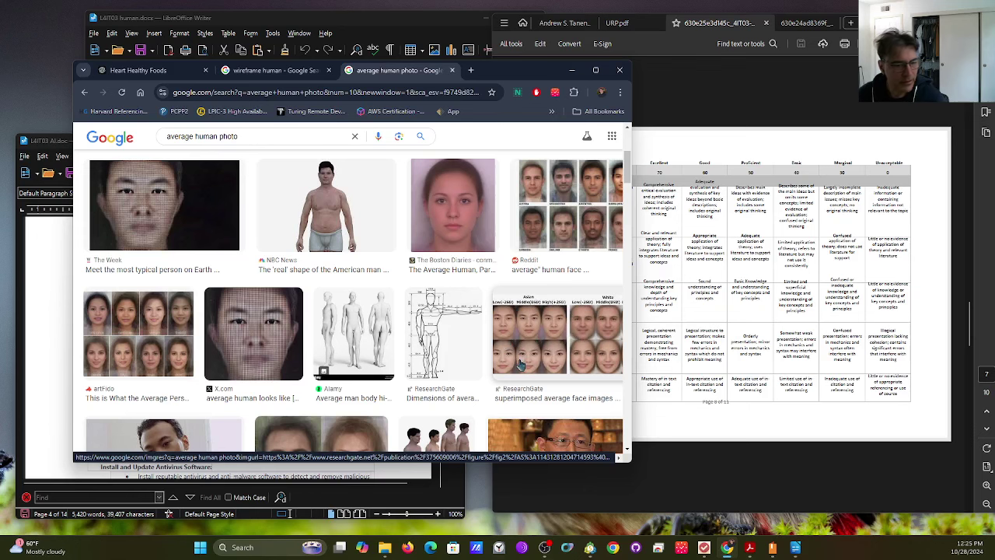
scroll(547, 307, "down", 1)
scroll(540, 307, "down", 1)
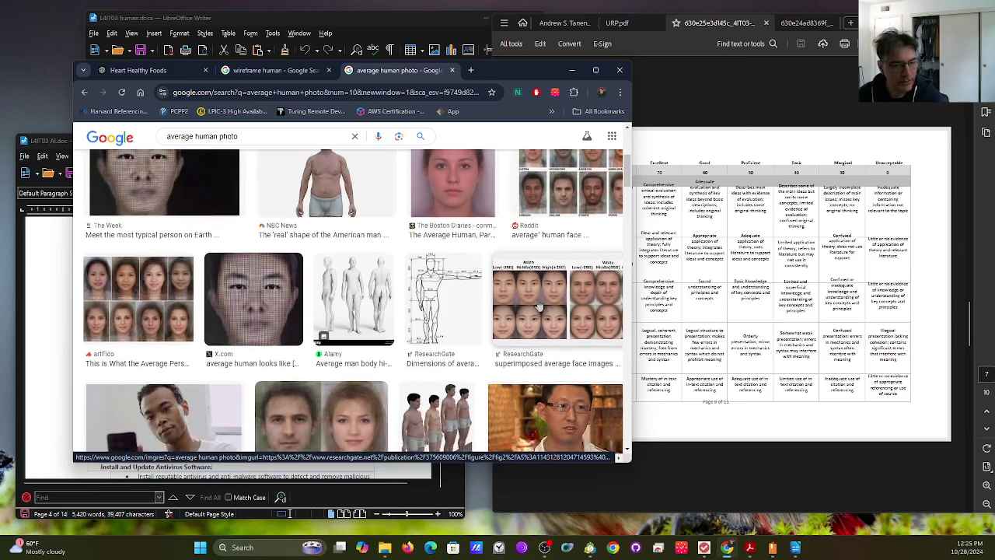
Preview the ResearchGate image of superimposed average faces.
left_click(520, 298)
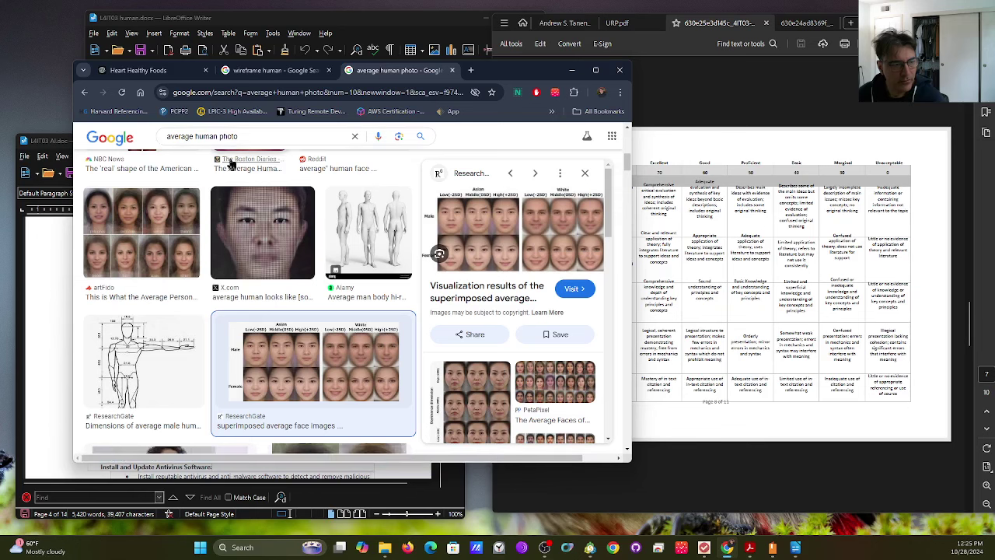
scroll(246, 198, "up", 3)
scroll(245, 198, "up", 1)
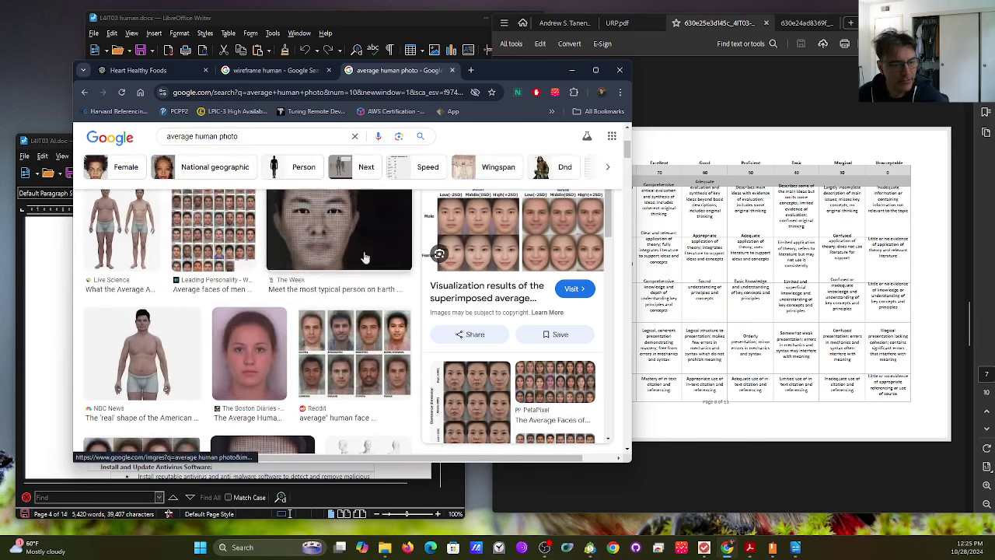
left_click(174, 136)
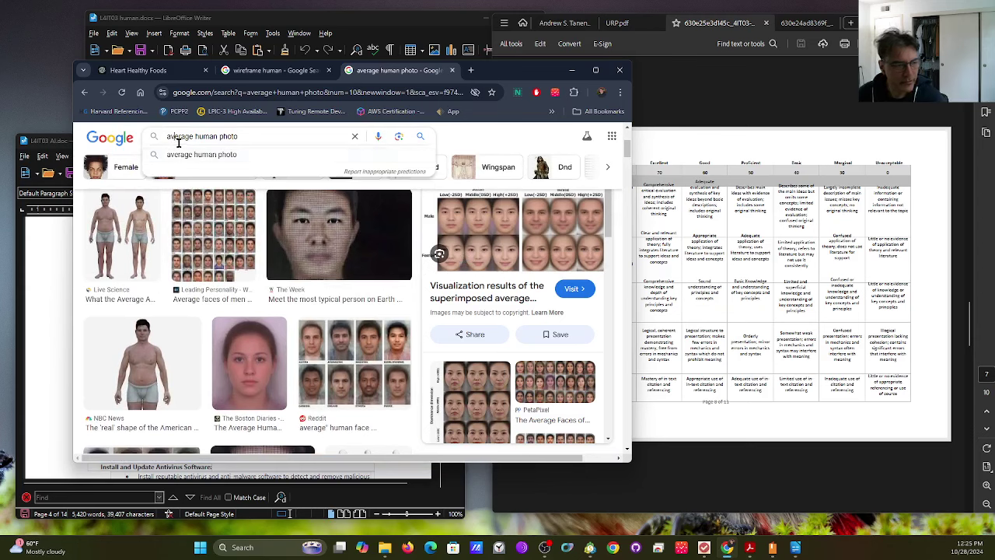
Replace 'average' with 'beautiful' to search 'beautiful human photo' and scroll the results.
double_click(178, 136)
type("beautiful")
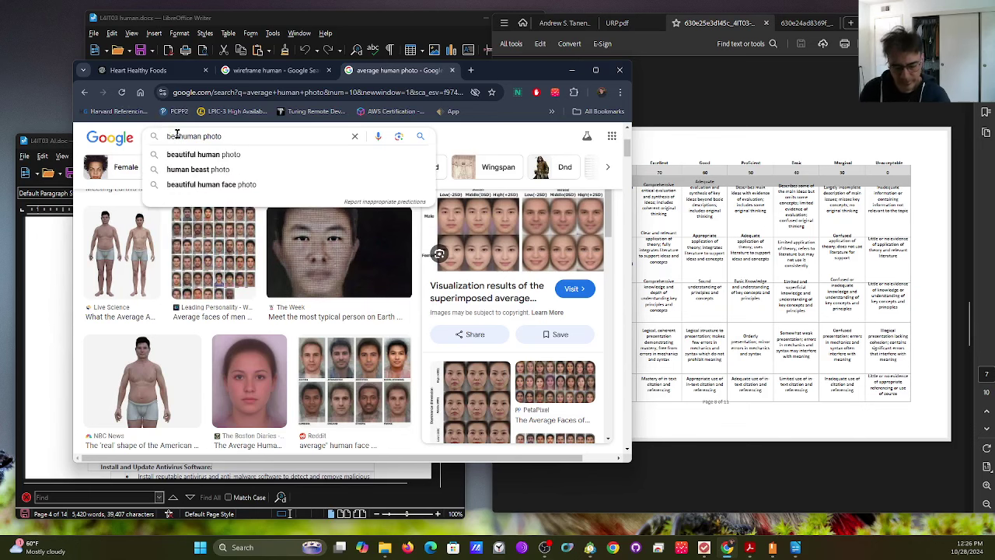
key("Return")
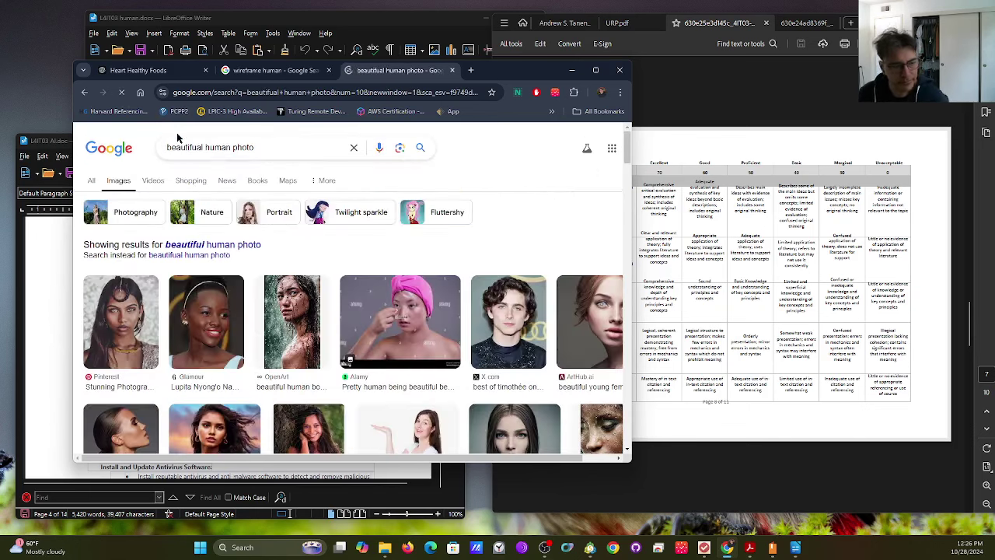
scroll(533, 167, "down", 2)
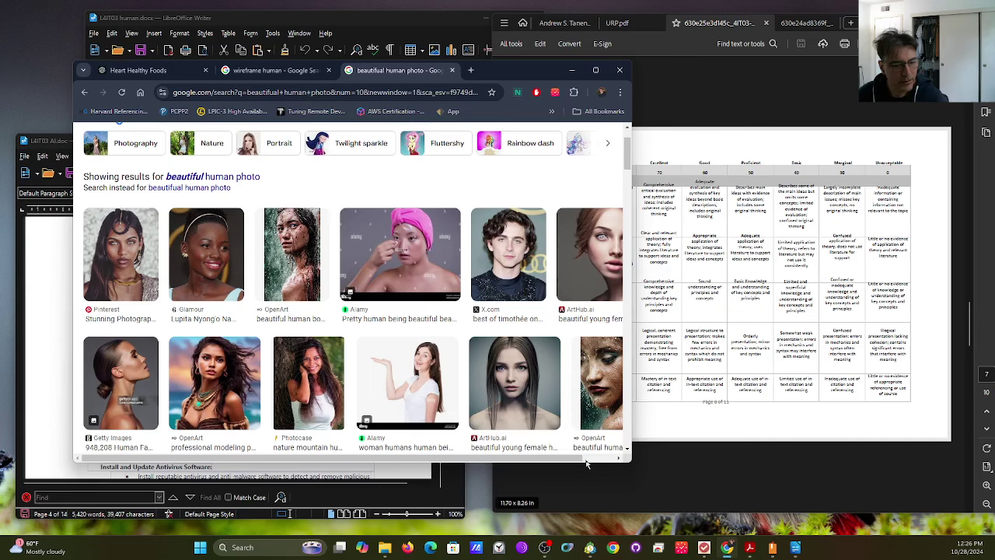
scroll(513, 420, "right", 2)
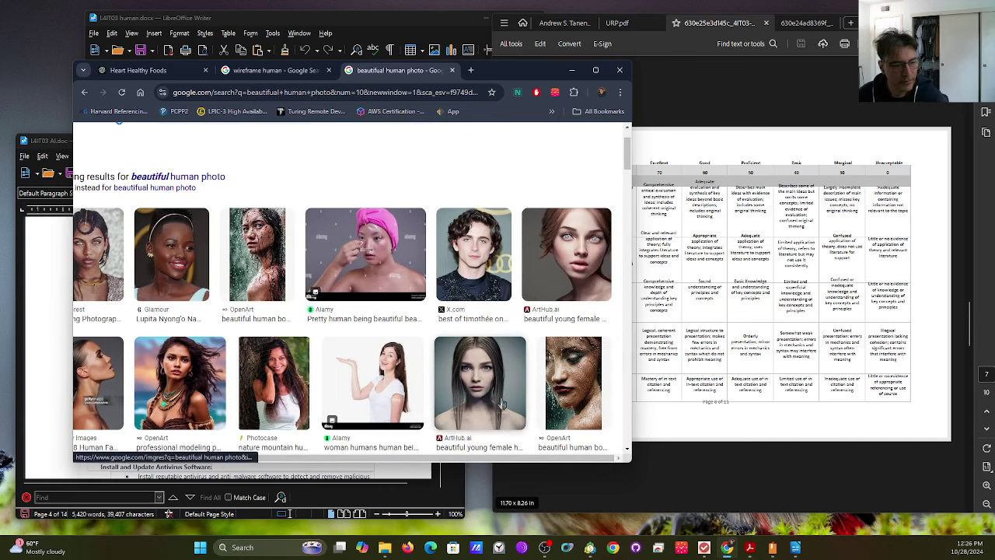
scroll(215, 311, "up", 3)
scroll(216, 311, "left", 2)
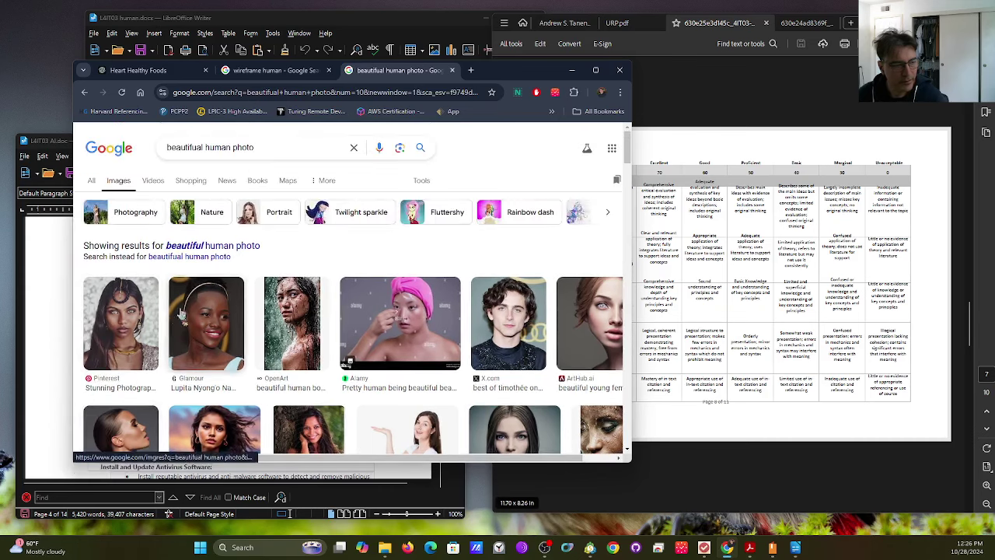
scroll(546, 369, "down", 5)
scroll(311, 310, "up", 5)
Scroll the All web results for beautiful human photo, then switch to the wireframe human tab.
left_click(91, 181)
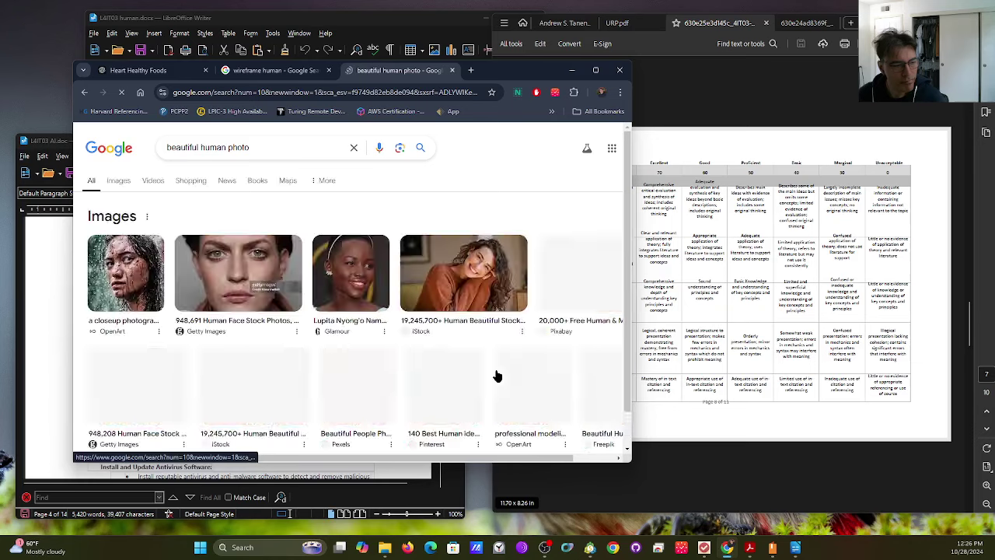
scroll(537, 373, "down", 1)
scroll(546, 370, "down", 5)
scroll(548, 367, "up", 2)
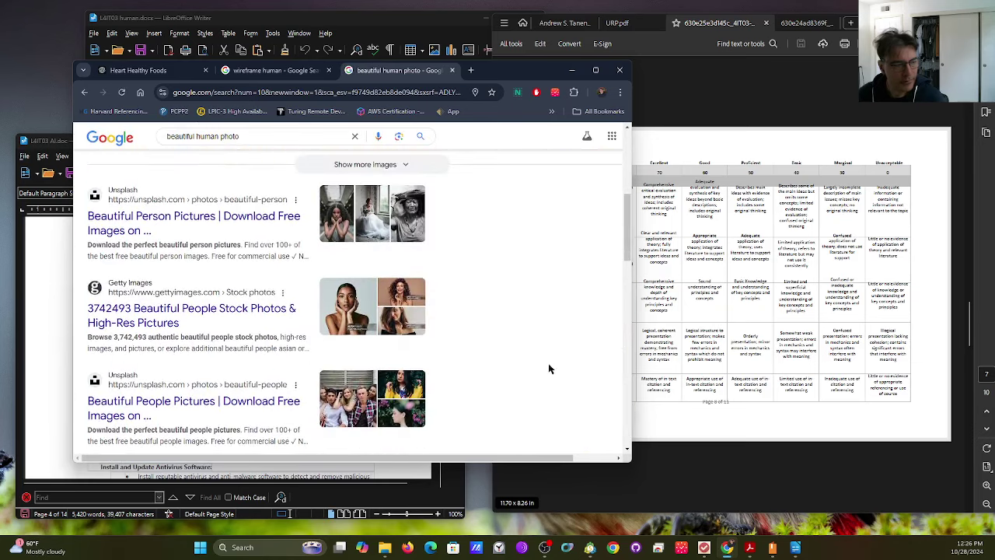
scroll(496, 392, "down", 3)
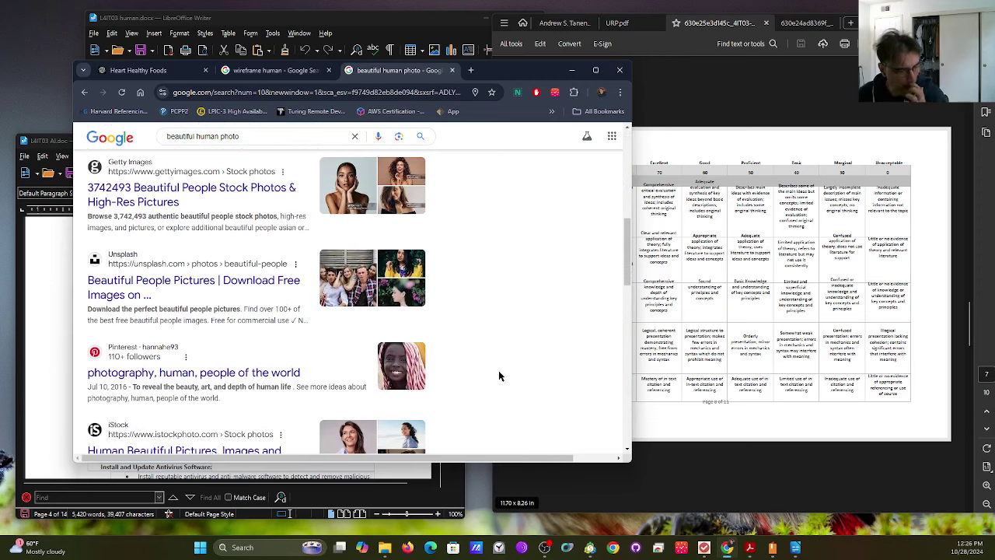
scroll(522, 362, "down", 3)
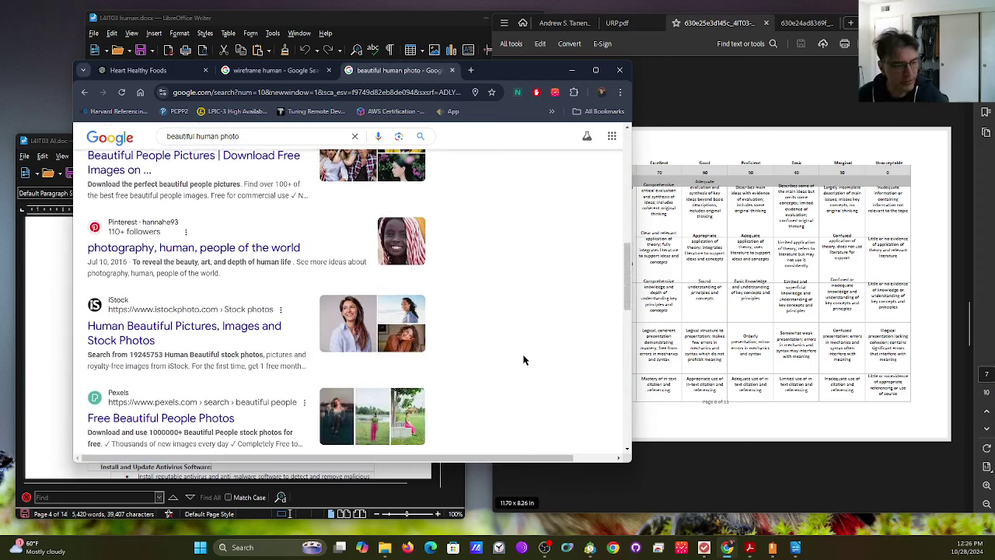
scroll(526, 360, "down", 2)
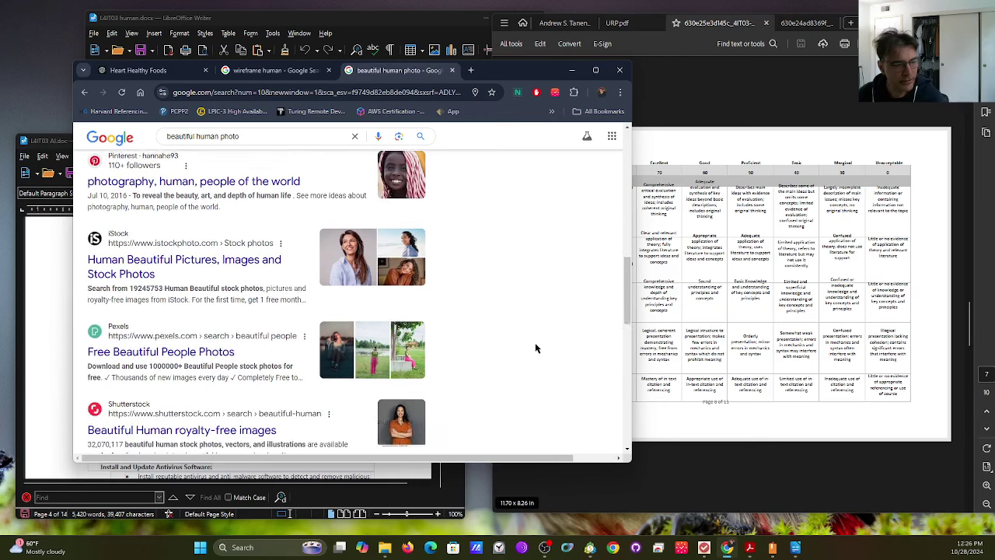
scroll(525, 358, "down", 3)
scroll(423, 245, "down", 2)
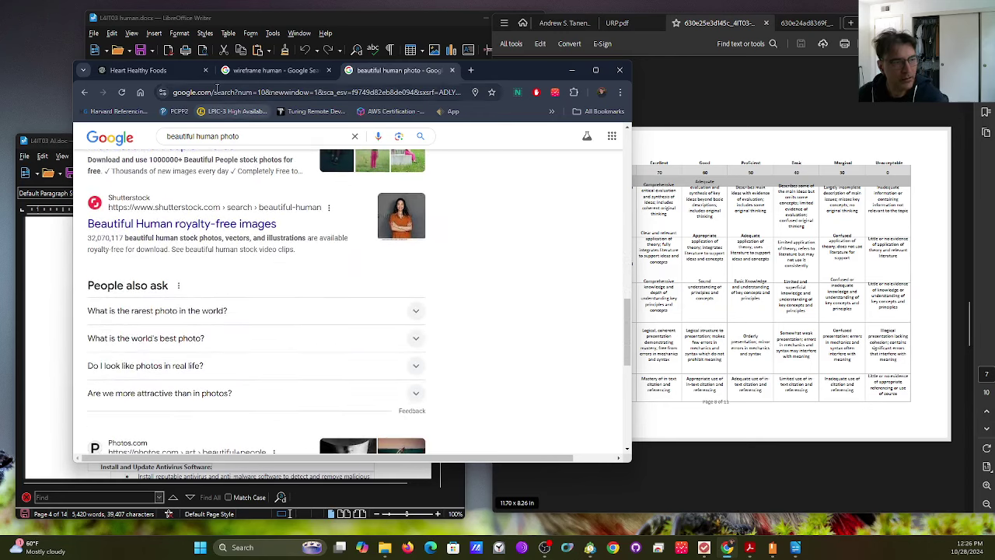
left_click(281, 71)
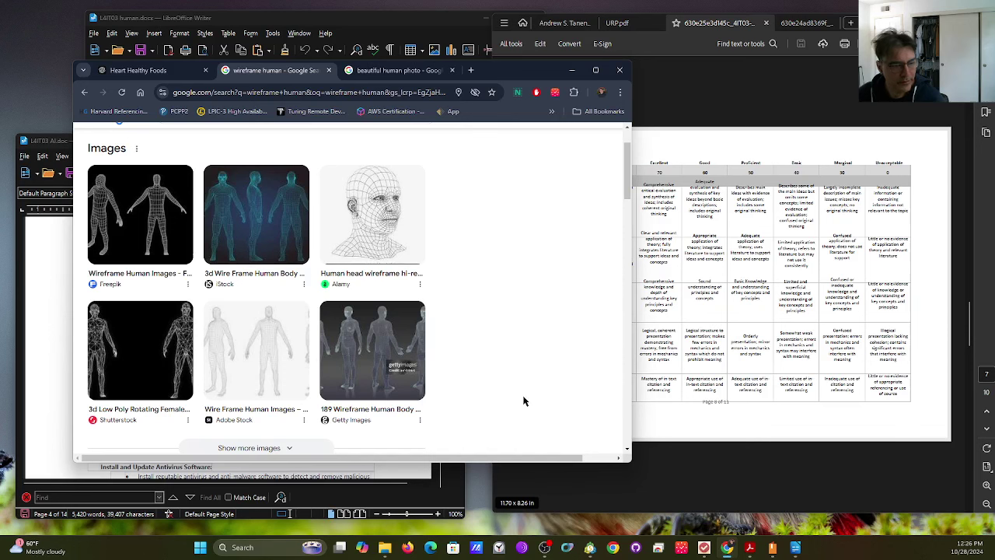
Scroll the wireframe human image results with the Acrobat rubric brought forward alongside.
scroll(526, 375, "up", 1)
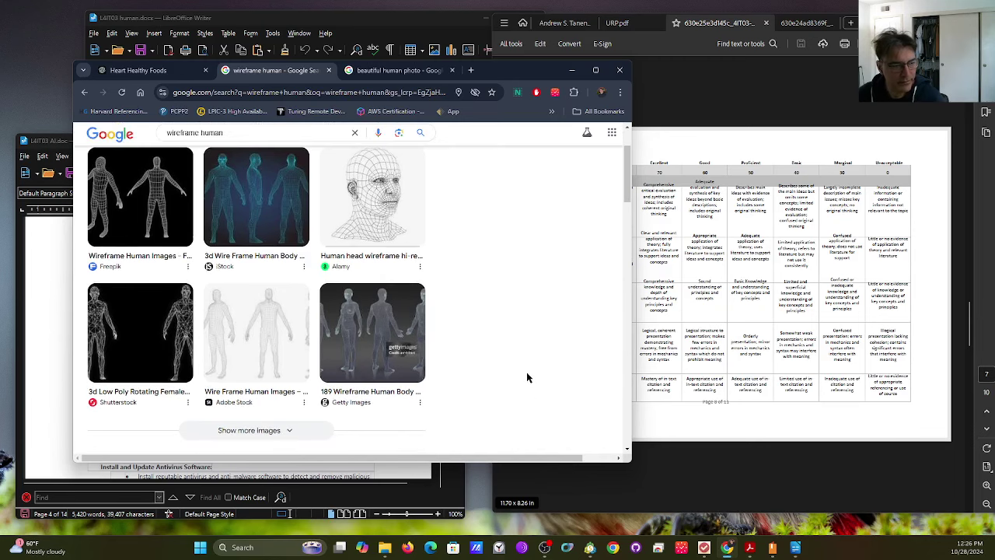
scroll(526, 372, "down", 1)
scroll(527, 370, "down", 1)
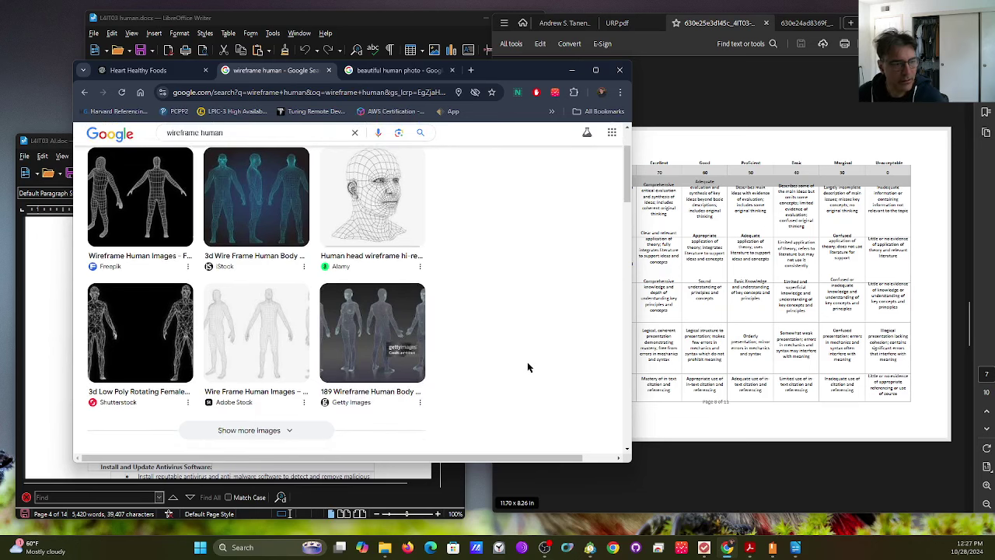
left_click(743, 77)
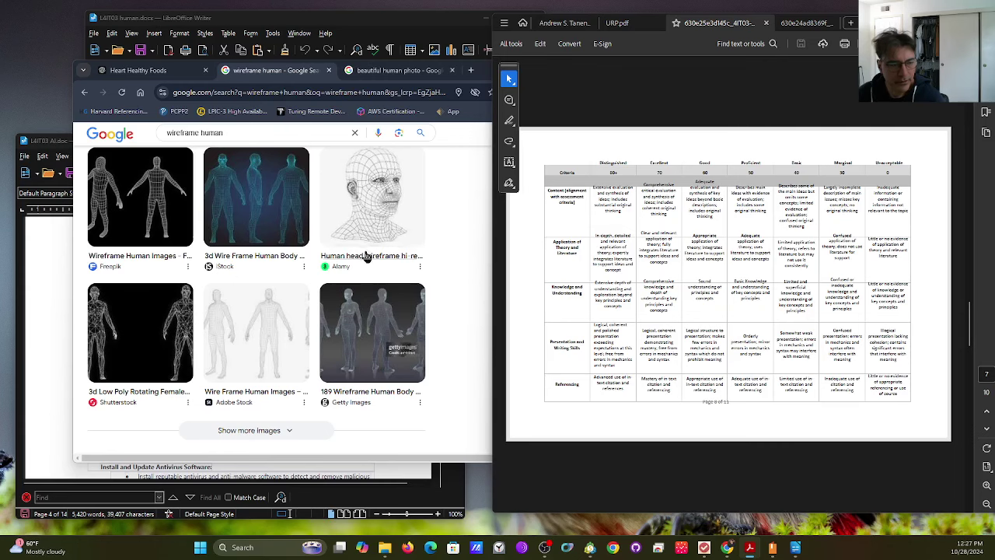
scroll(411, 248, "up", 2)
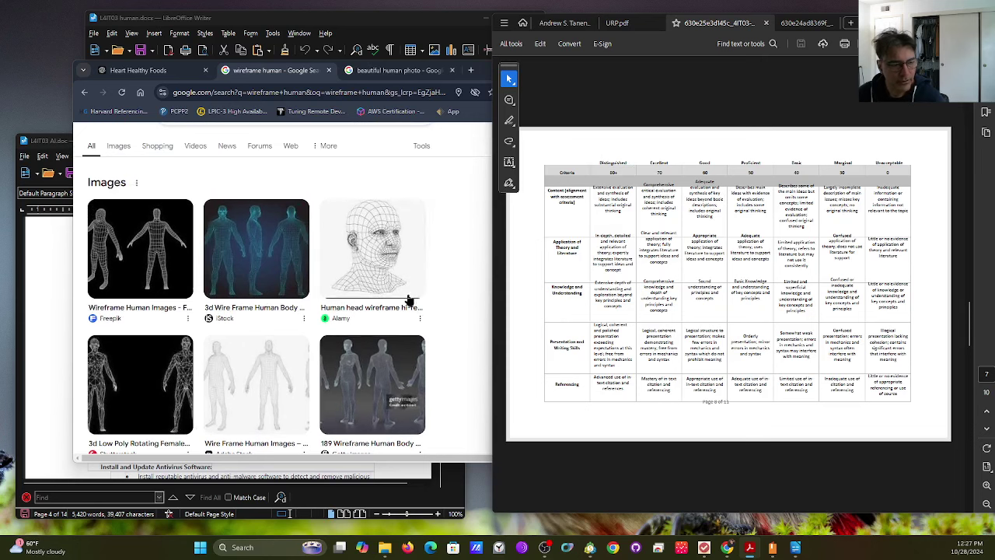
scroll(444, 288, "up", 1)
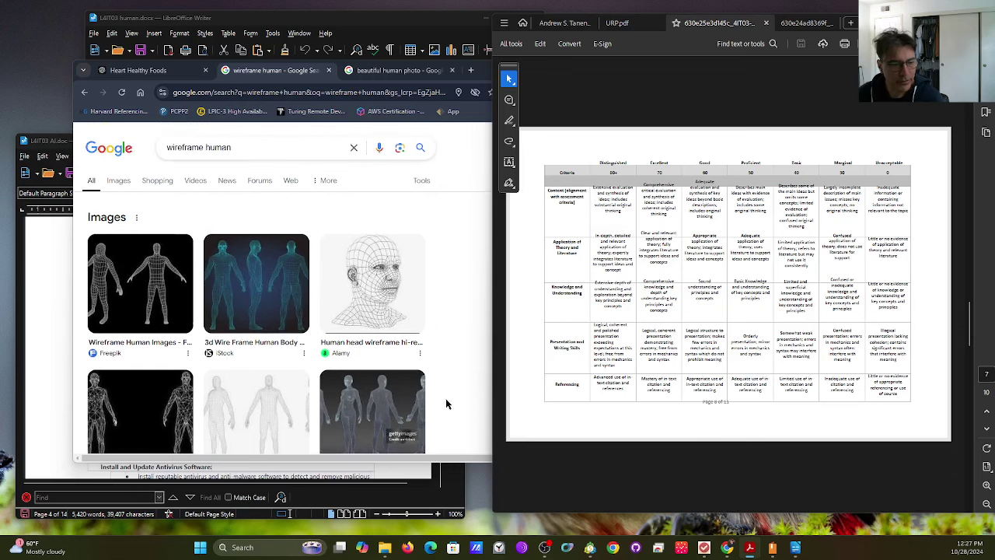
scroll(447, 392, "down", 1)
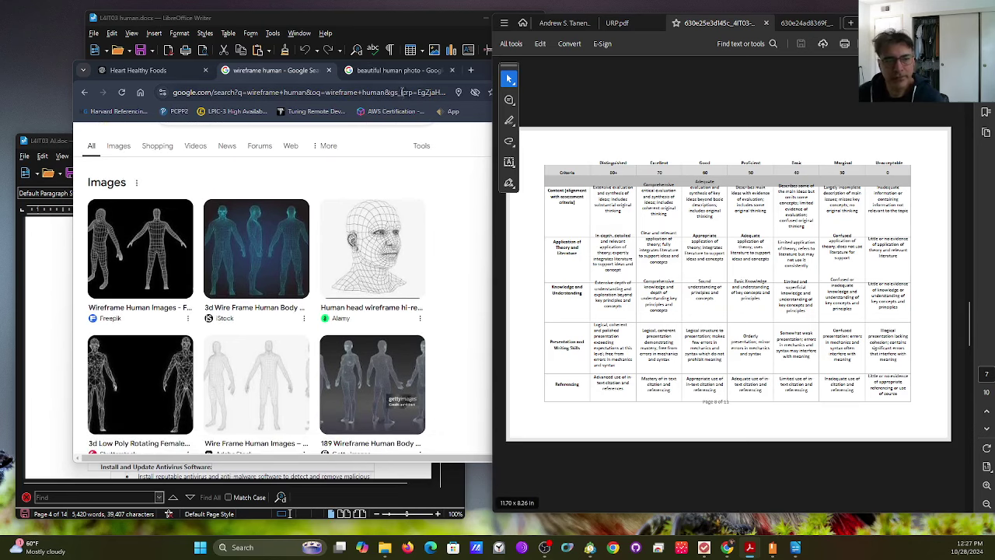
Close both Google tabs and ask ChatGPT what the rubric's Referencing criterion means for Harvard referencing.
left_click(328, 70)
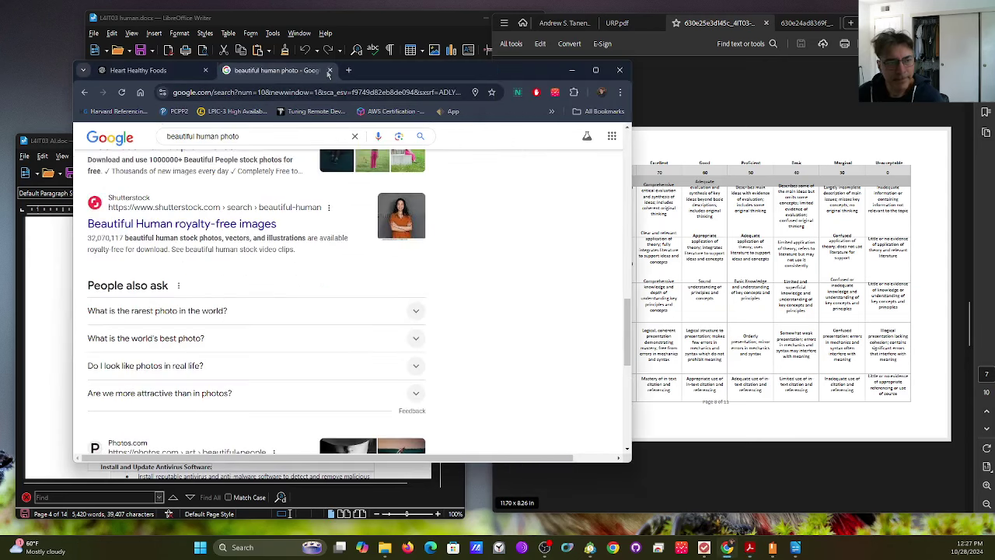
left_click(328, 70)
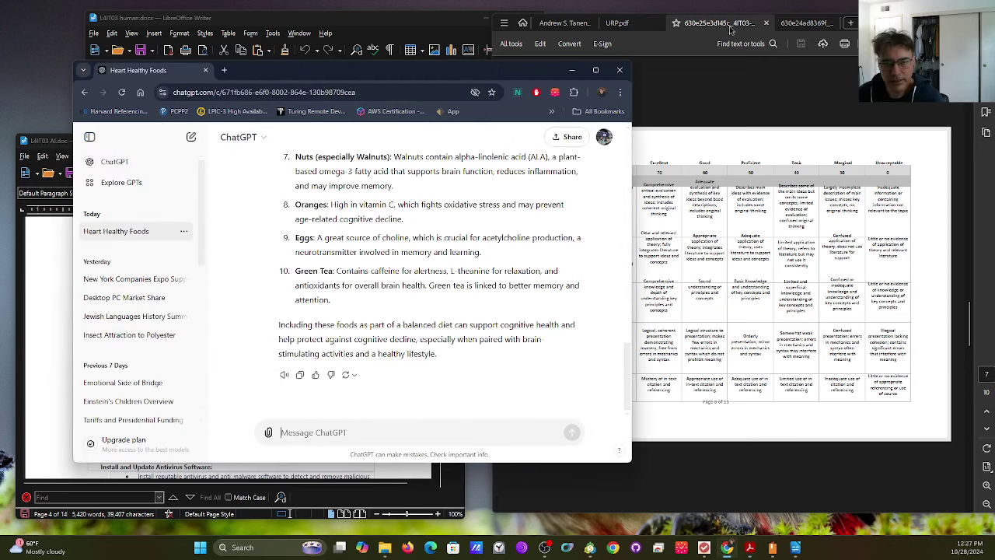
left_click(745, 99)
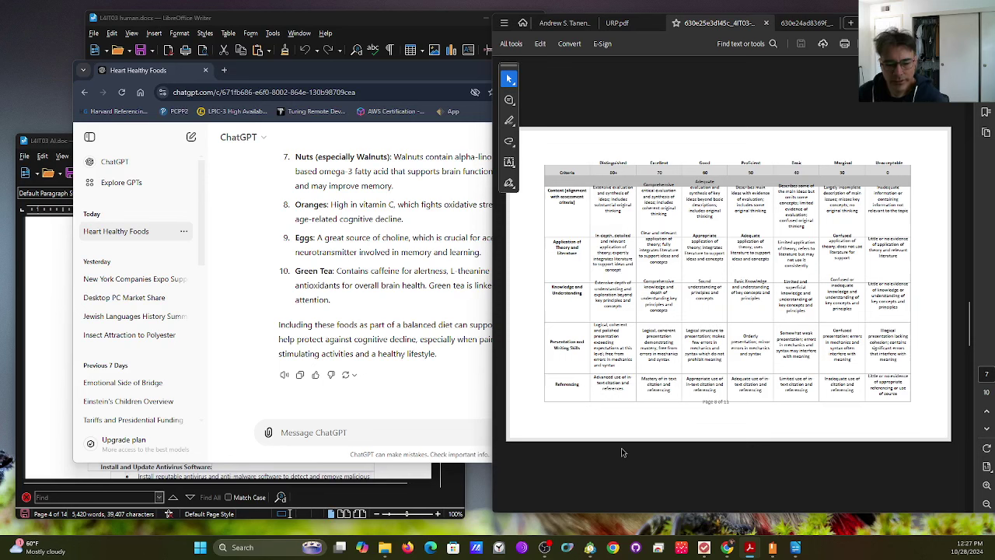
left_click_drag(625, 387, 594, 373)
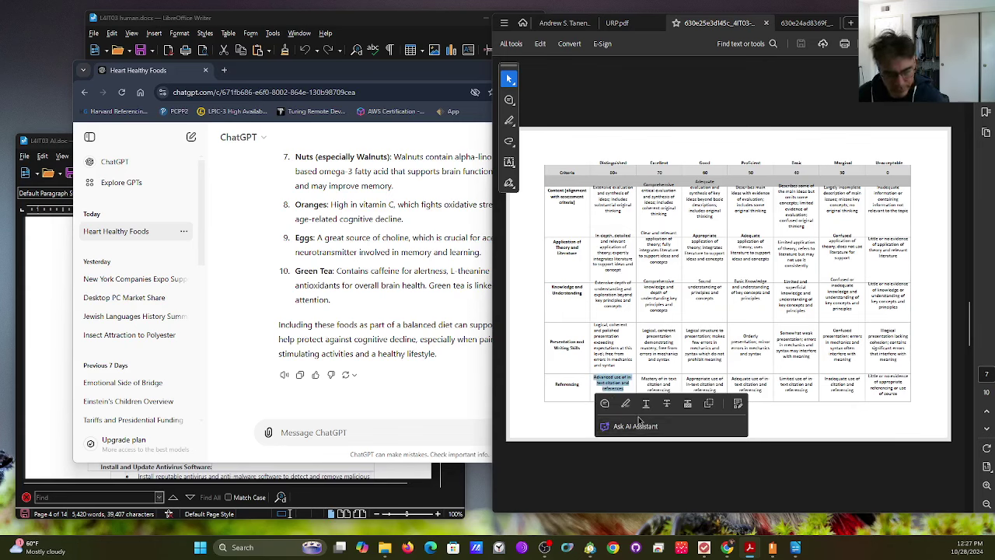
left_click(395, 432)
type("Advanced use of in- text citation and references")
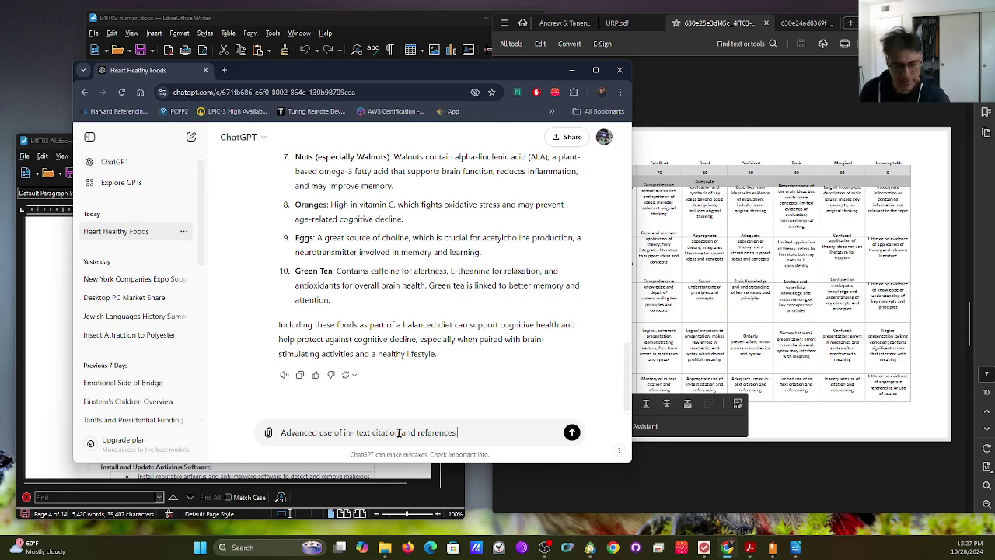
type(", for Havard reference what does this imply?")
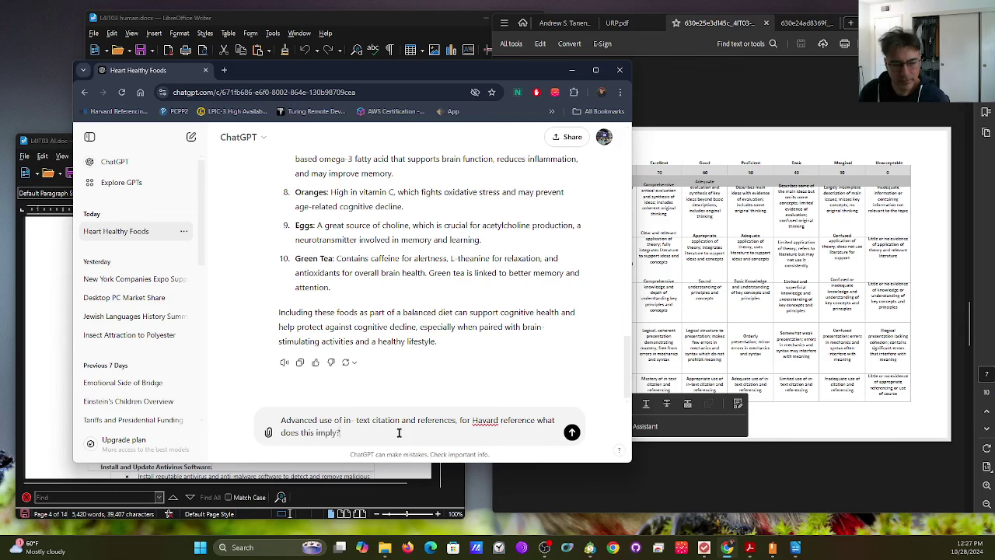
key("Return")
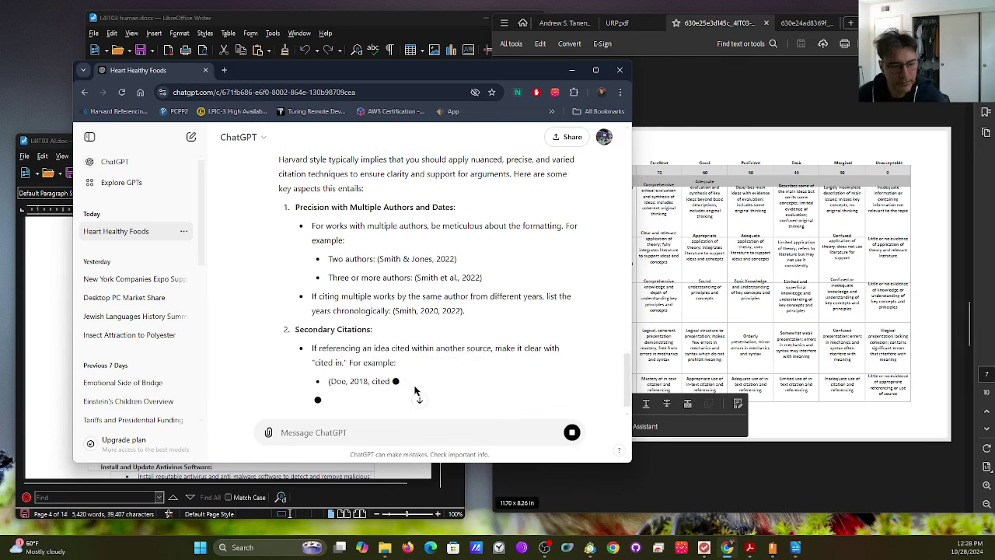
Scroll back up through ChatGPT's secondary-citation advice, then bring the Acrobat marking rubric PDF forward.
scroll(422, 373, "up", 1)
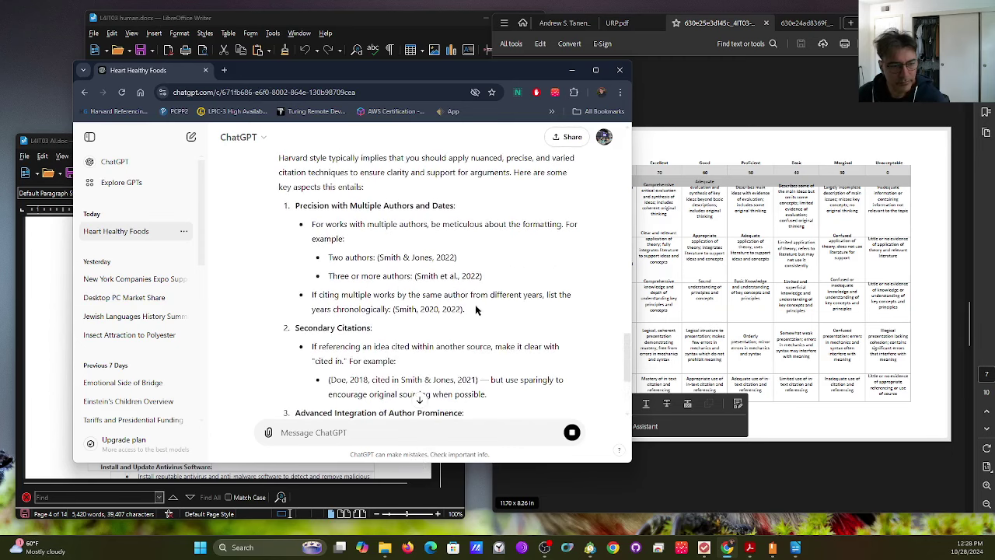
scroll(478, 319, "up", 2)
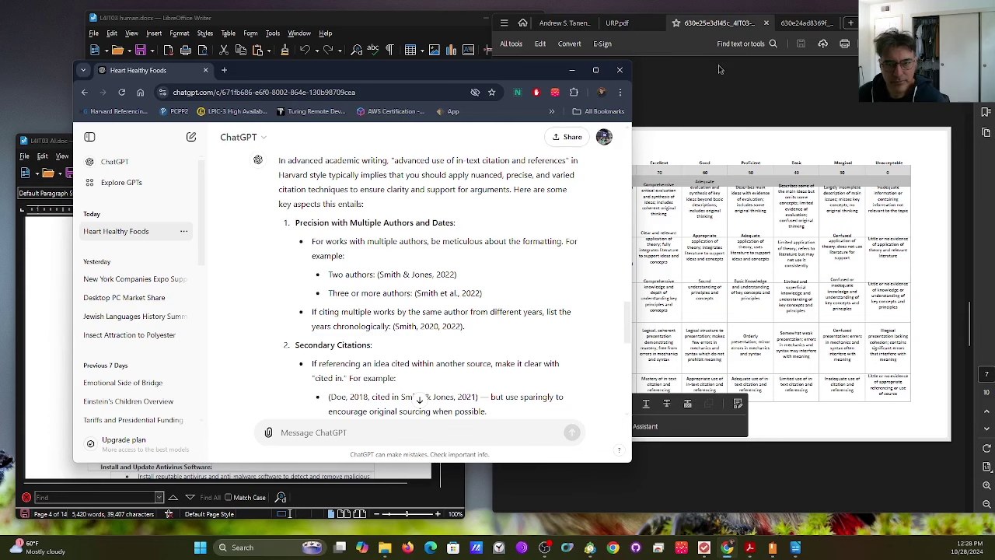
left_click(653, 448)
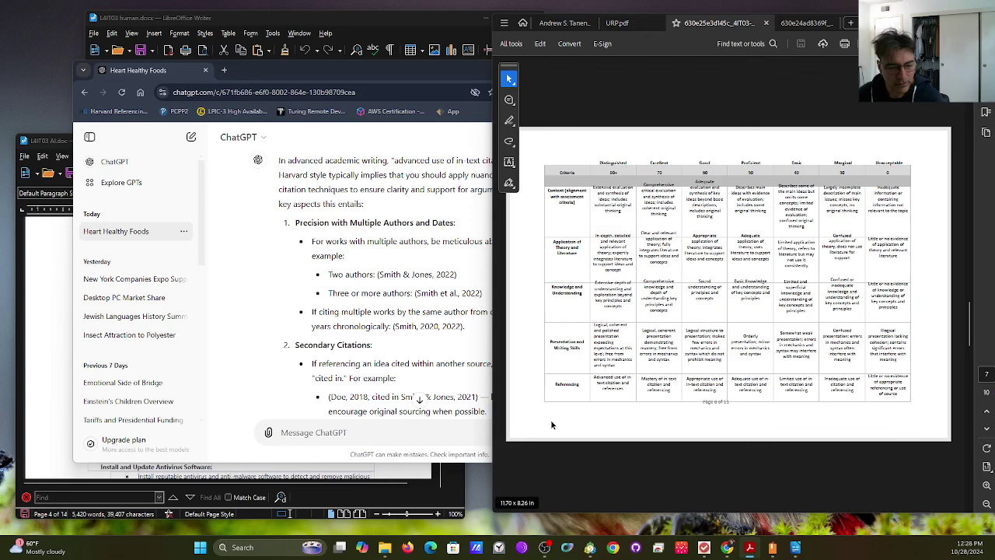
Return to ChatGPT's Harvard citation advice, briefly checking the Acrobat rubric for comparison.
left_click(419, 431)
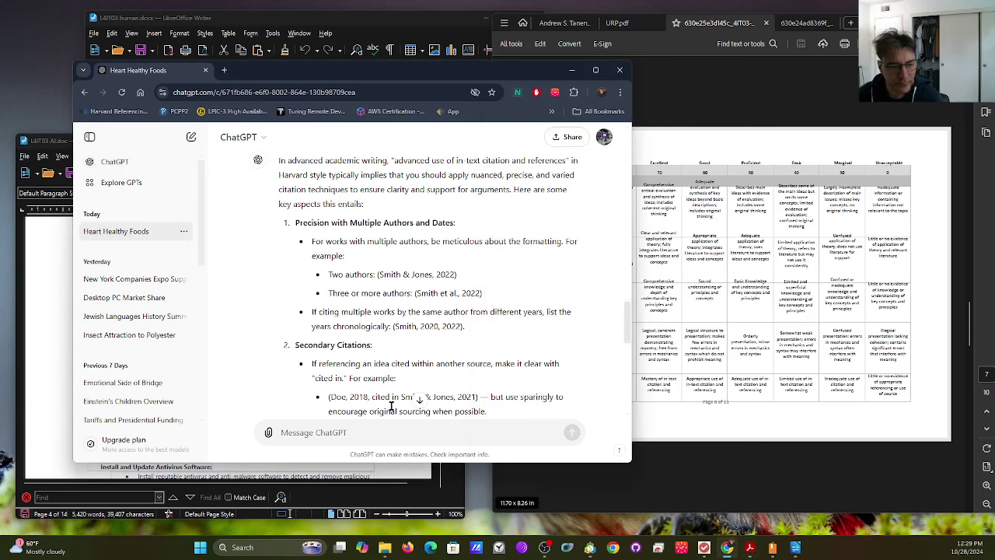
scroll(391, 405, "down", 1)
scroll(391, 405, "down", 1)
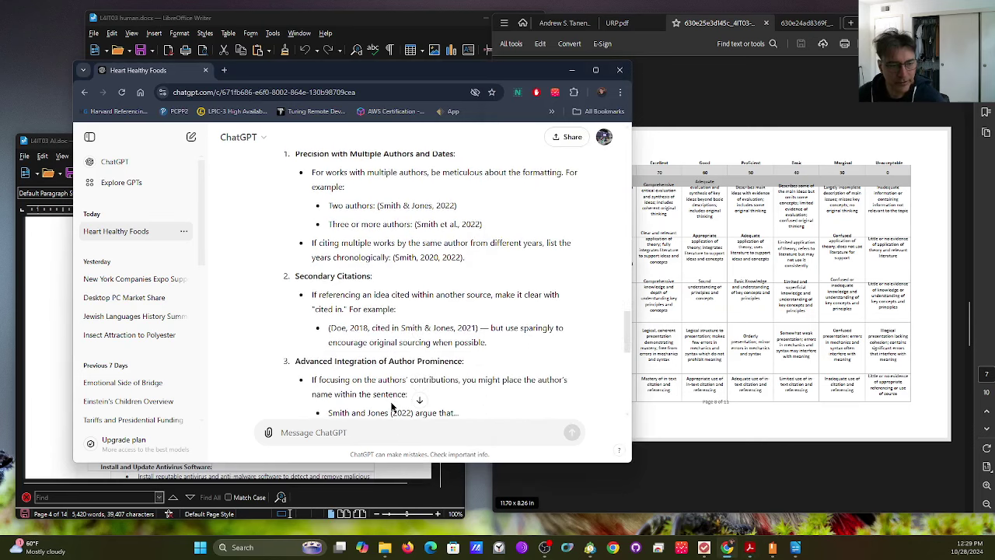
scroll(391, 407, "up", 1)
scroll(391, 405, "down", 1)
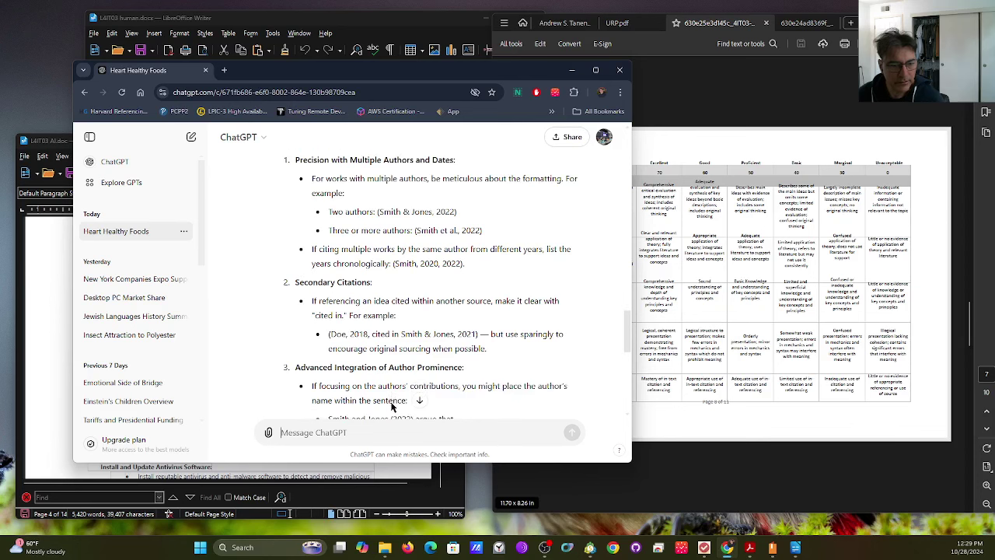
scroll(391, 406, "up", 1)
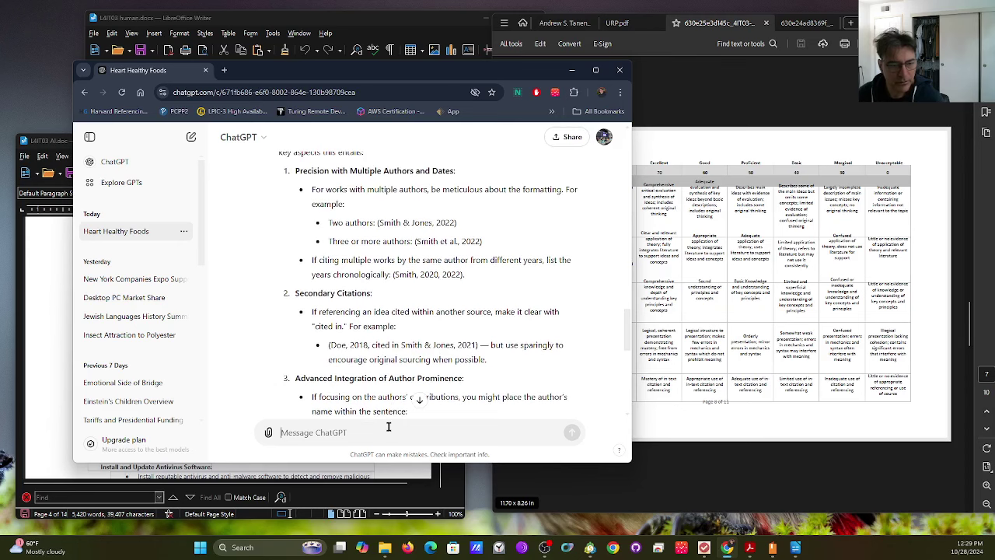
left_click(570, 513)
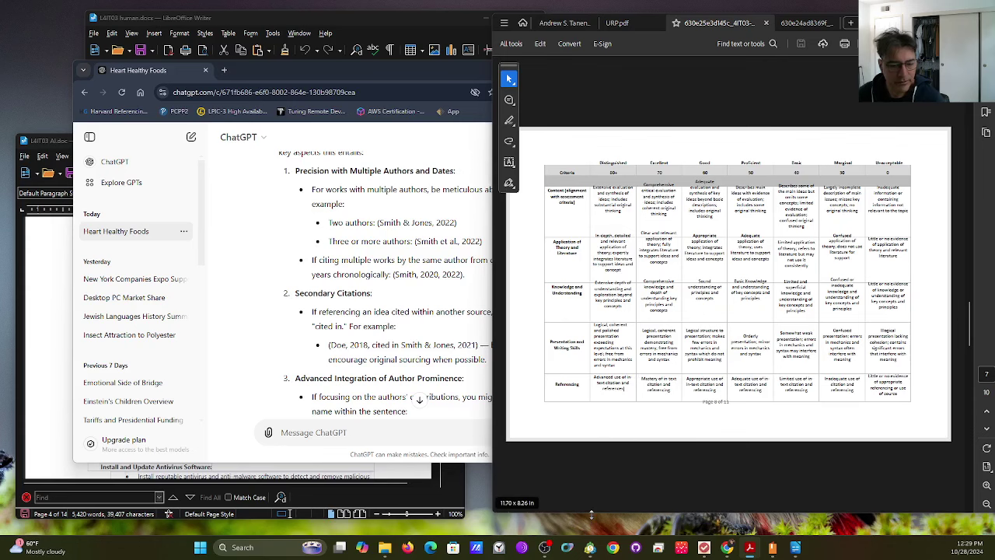
left_click(400, 432)
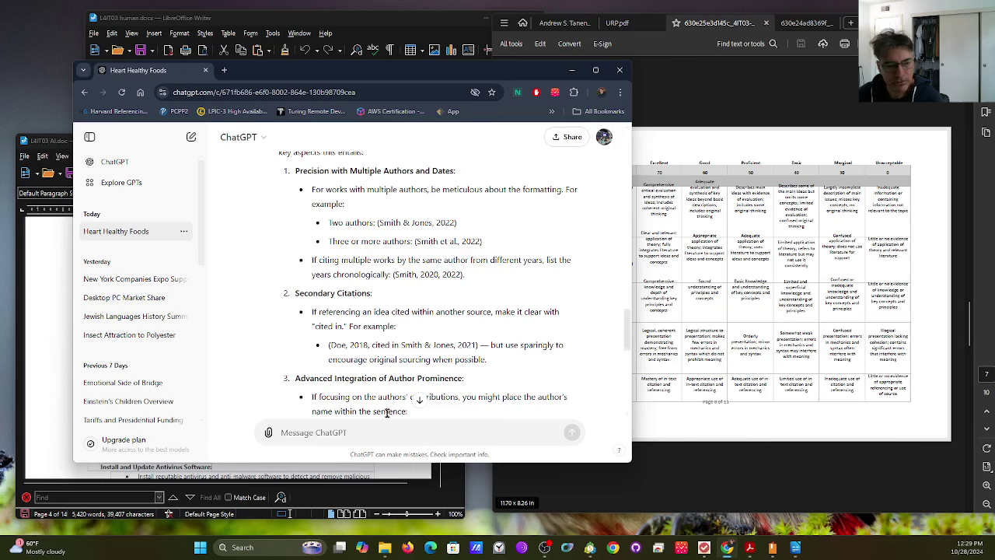
Skim back and forth through the middle of ChatGPT's Harvard citation answer.
scroll(458, 272, "up", 1)
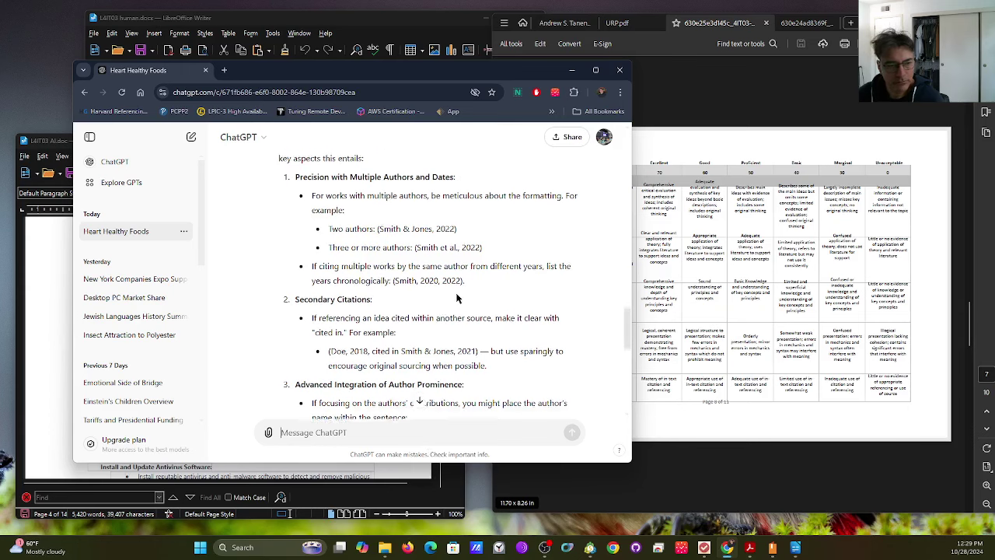
scroll(456, 295, "down", 1)
scroll(453, 297, "down", 1)
scroll(453, 296, "up", 1)
scroll(453, 297, "down", 1)
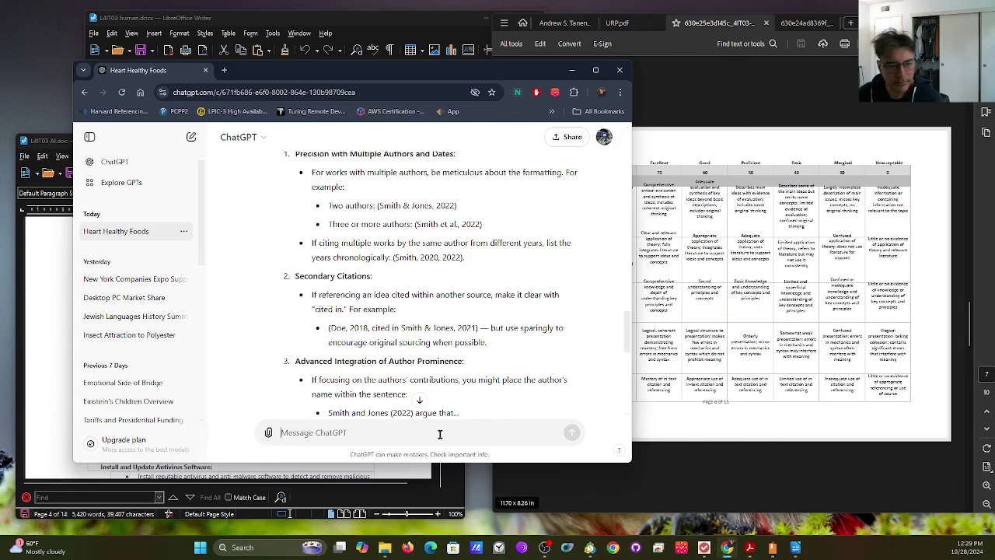
scroll(460, 313, "up", 1)
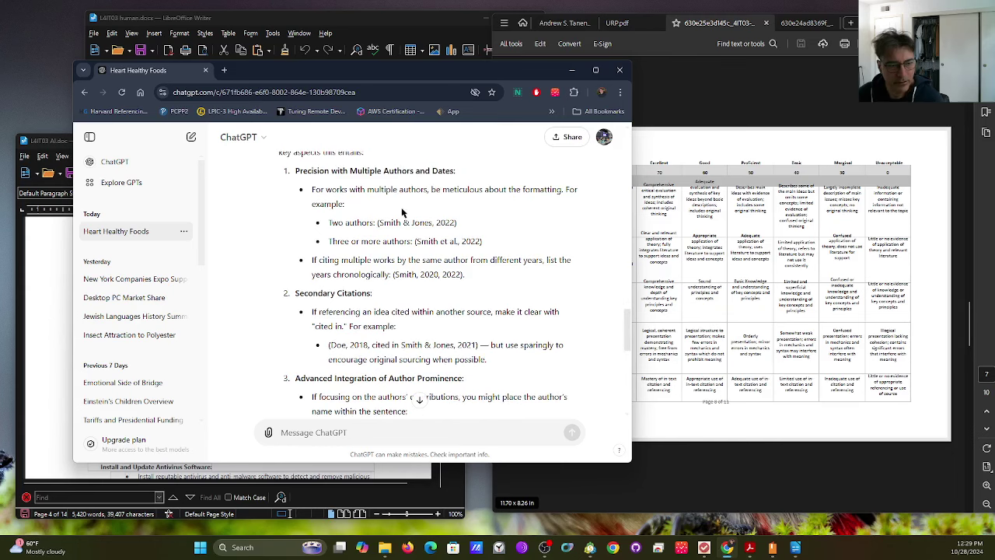
scroll(420, 314, "down", 1)
scroll(420, 314, "down", 1)
scroll(424, 314, "up", 1)
scroll(440, 311, "down", 1)
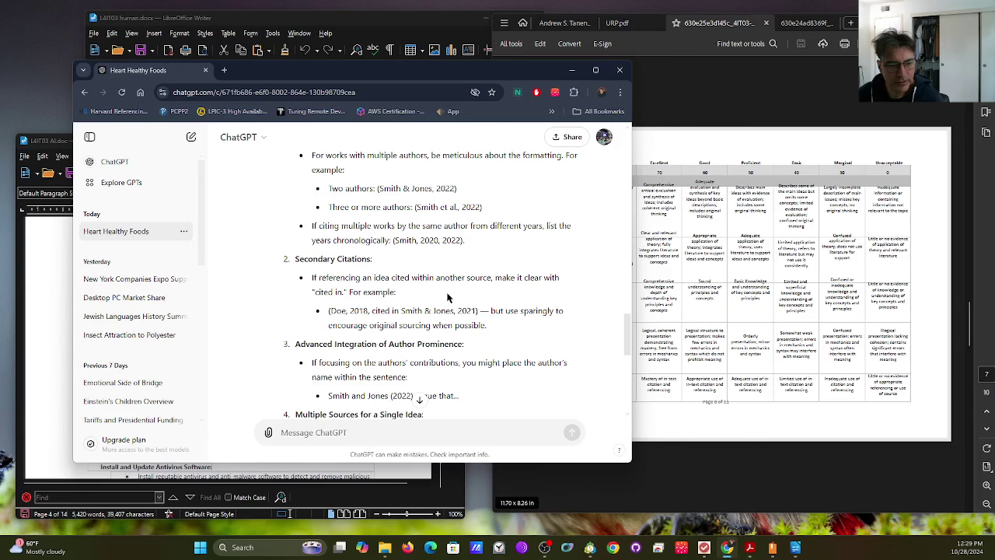
scroll(445, 300, "down", 2)
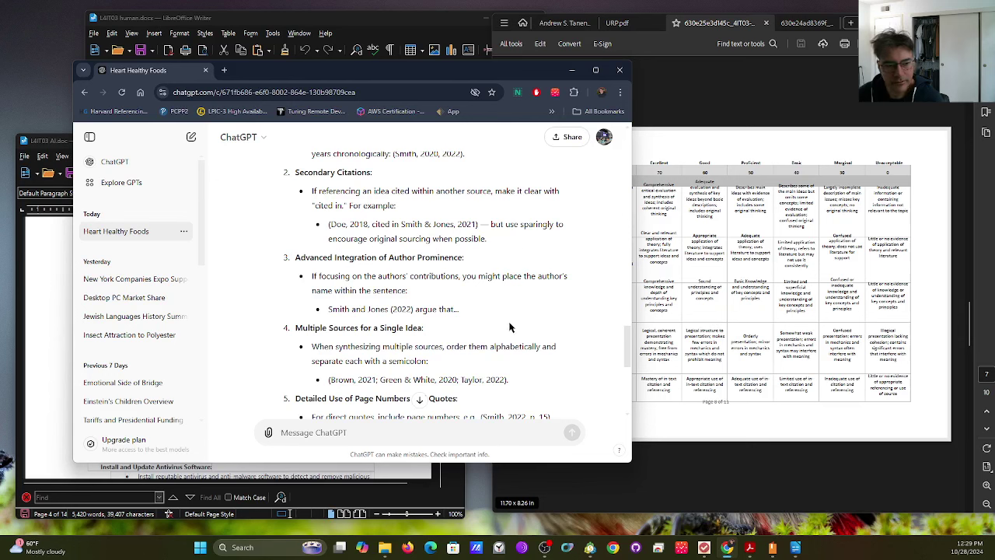
scroll(517, 365, "down", 1)
scroll(518, 365, "up", 3)
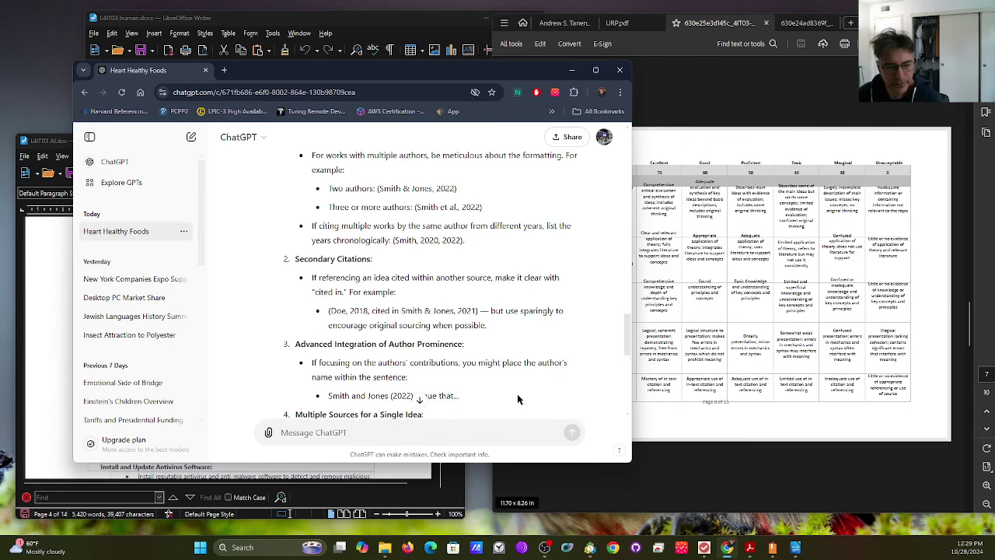
scroll(518, 399, "down", 1)
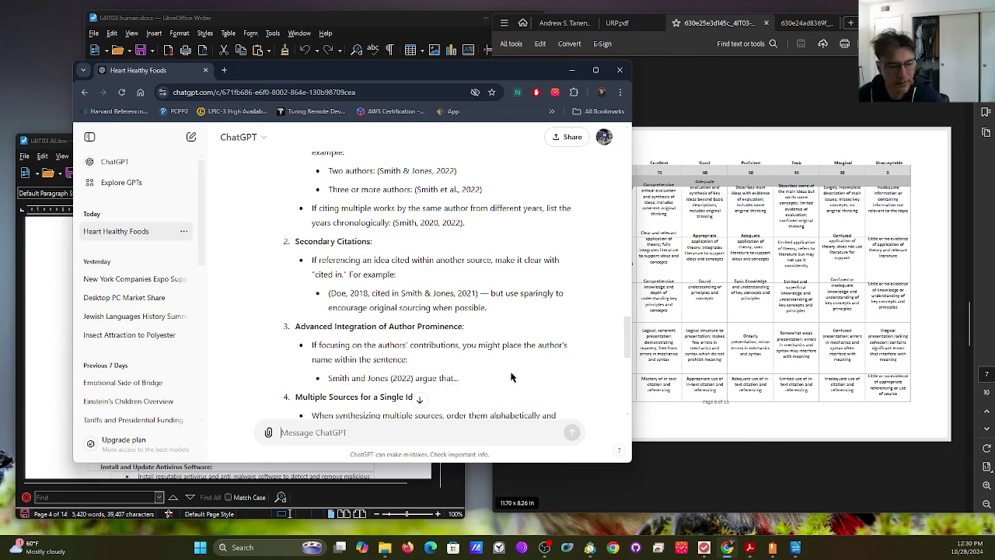
Read on to the closing points on 'see also'/'cf.' phrasing and the comprehensive reference list.
scroll(498, 379, "down", 1)
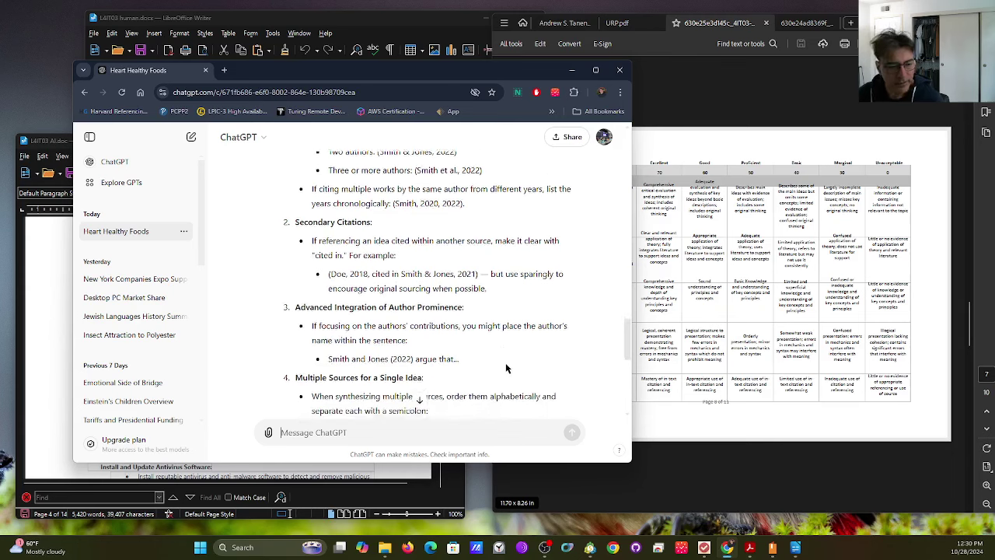
scroll(522, 318, "down", 1)
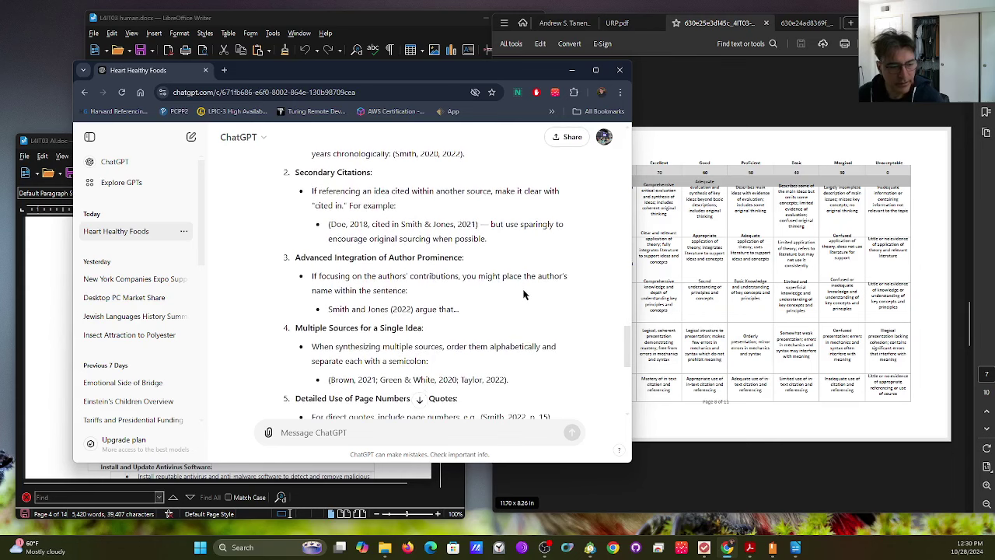
scroll(519, 305, "down", 1)
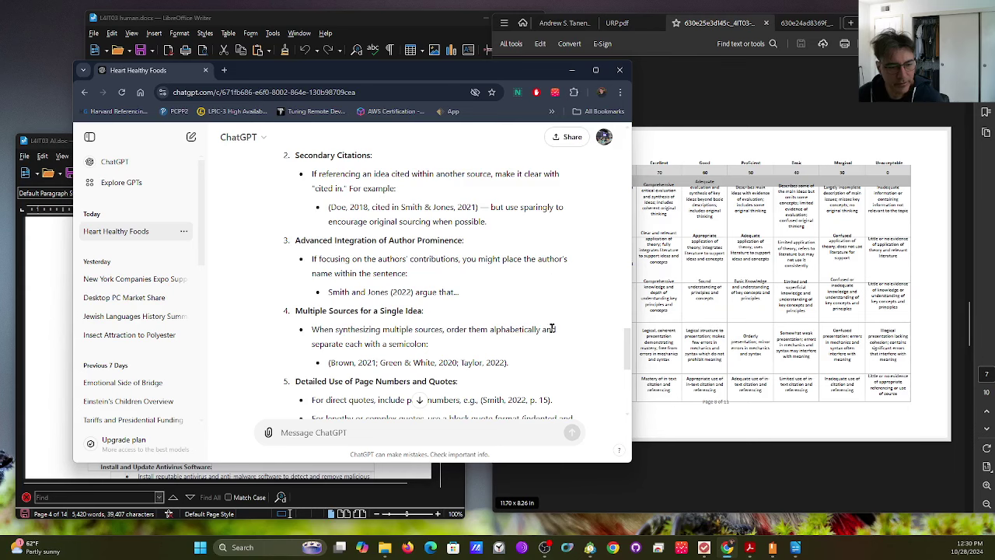
scroll(552, 328, "down", 1)
scroll(577, 307, "down", 3)
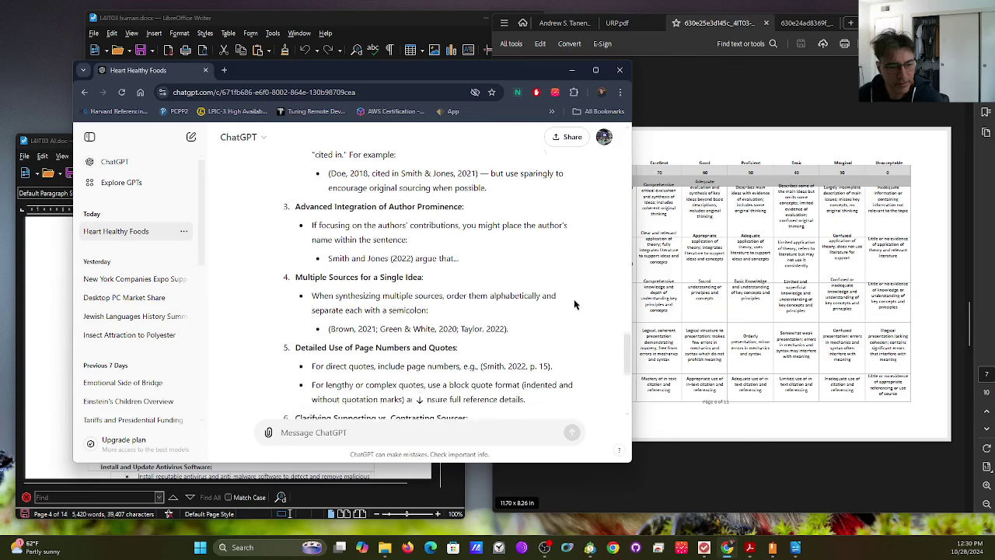
scroll(583, 272, "down", 3)
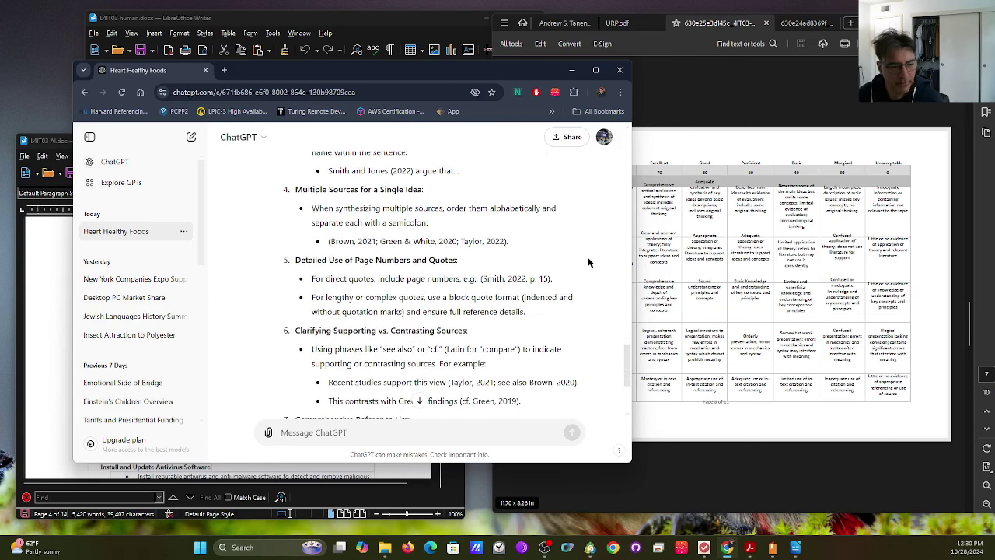
scroll(590, 256, "down", 1)
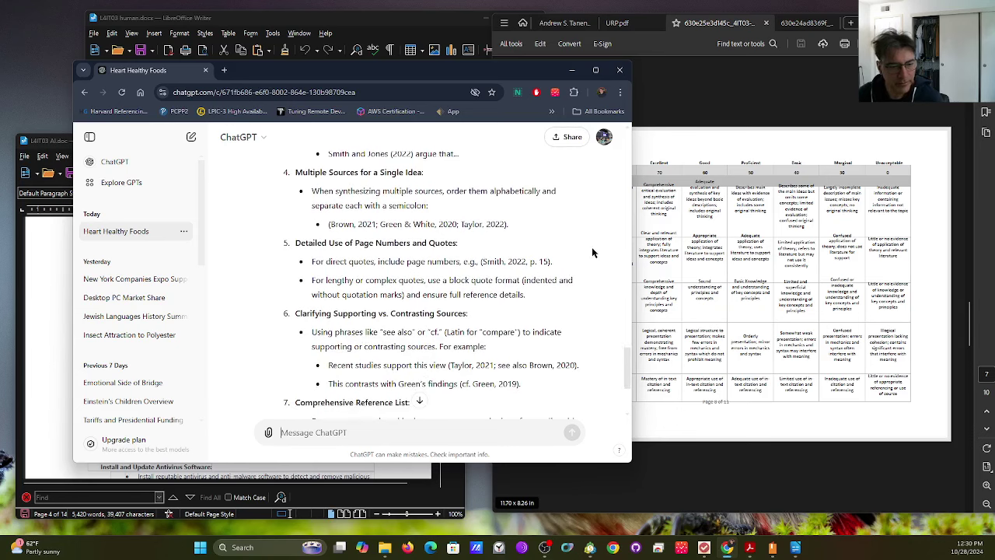
scroll(592, 251, "down", 1)
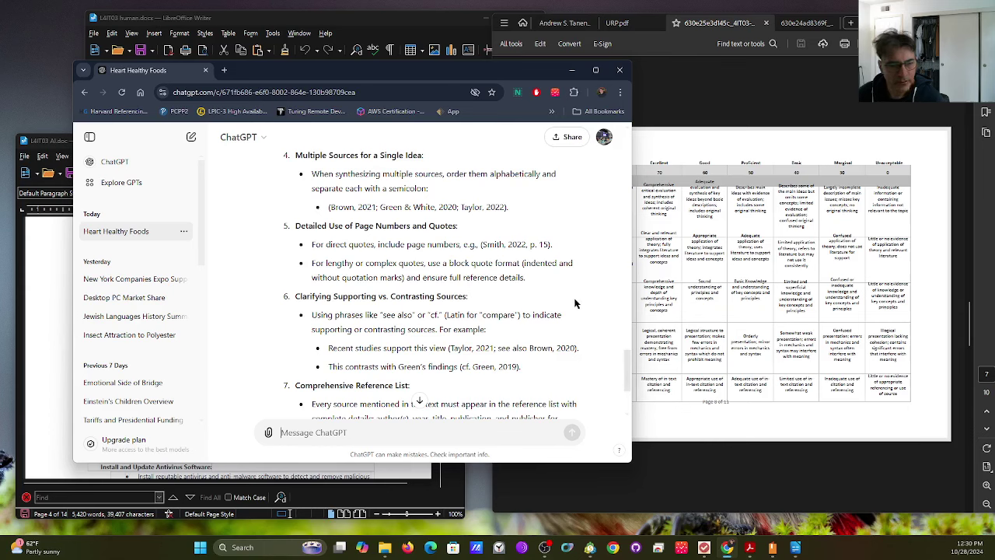
scroll(579, 288, "down", 1)
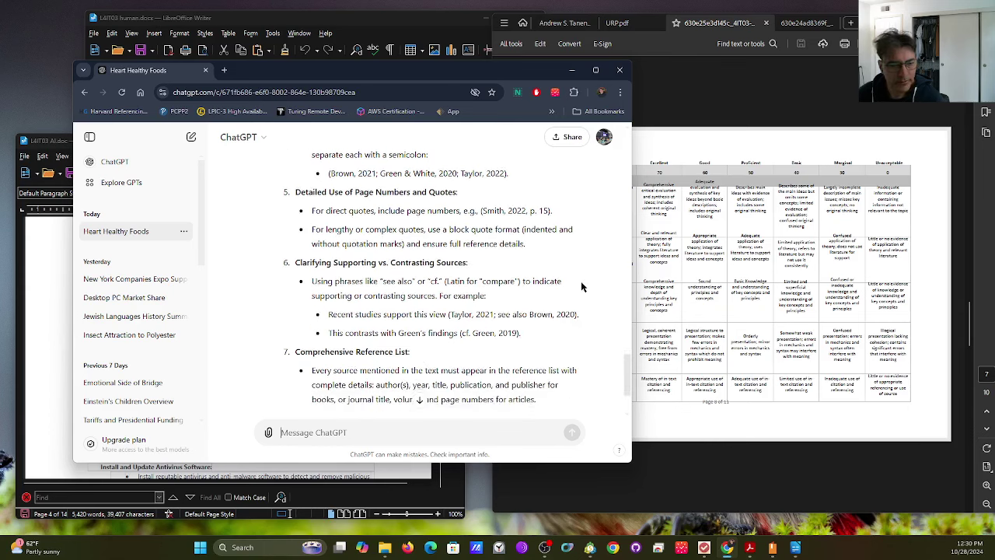
scroll(585, 281, "down", 1)
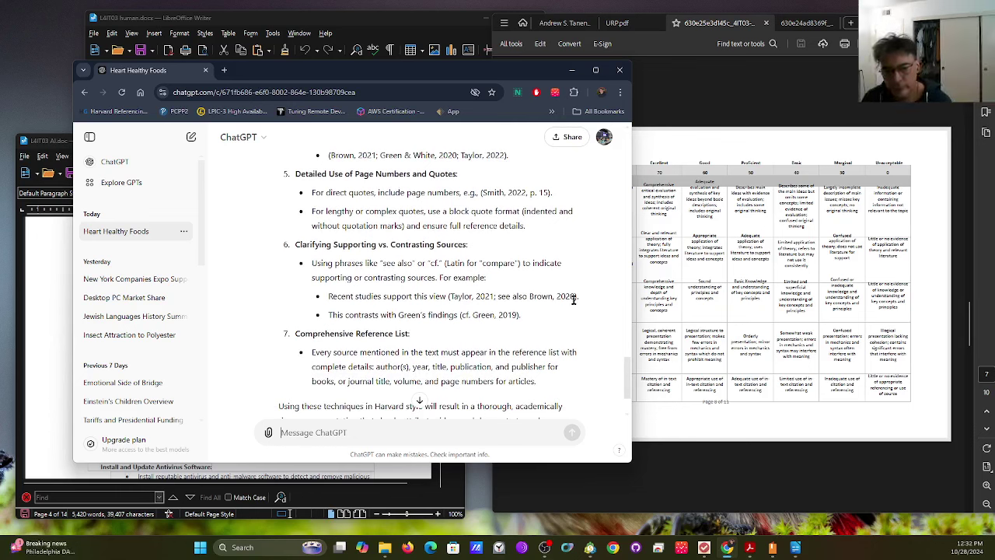
scroll(585, 367, "down", 2)
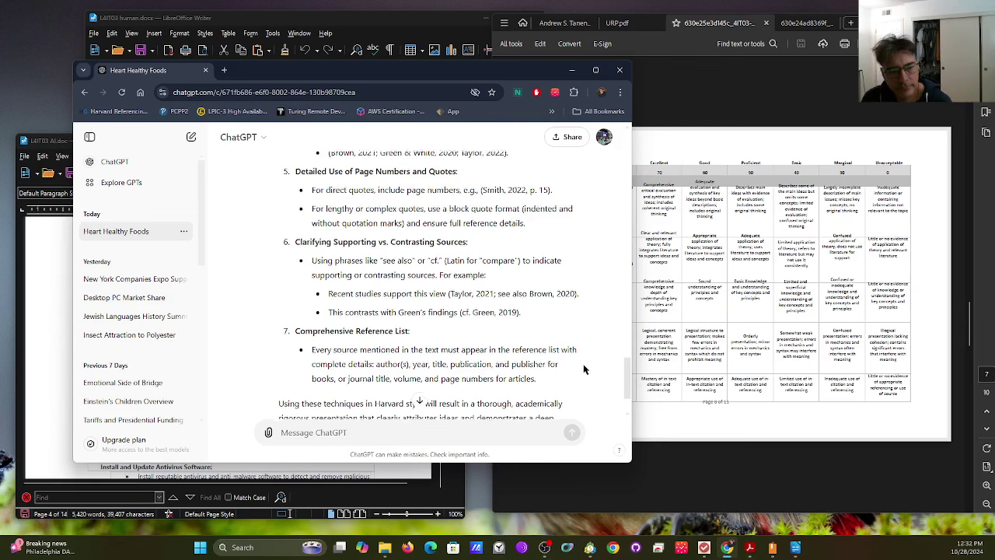
left_click(459, 523)
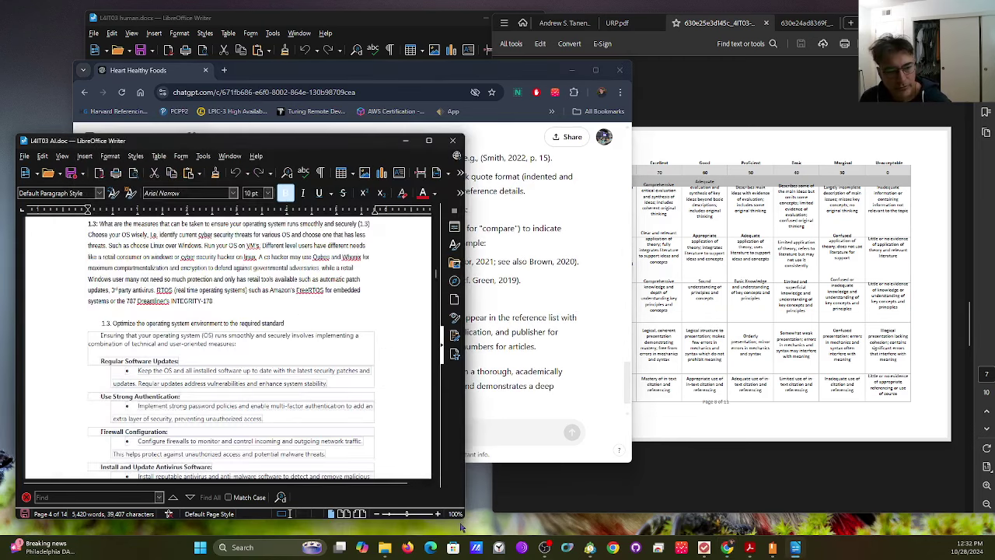
left_click(649, 514)
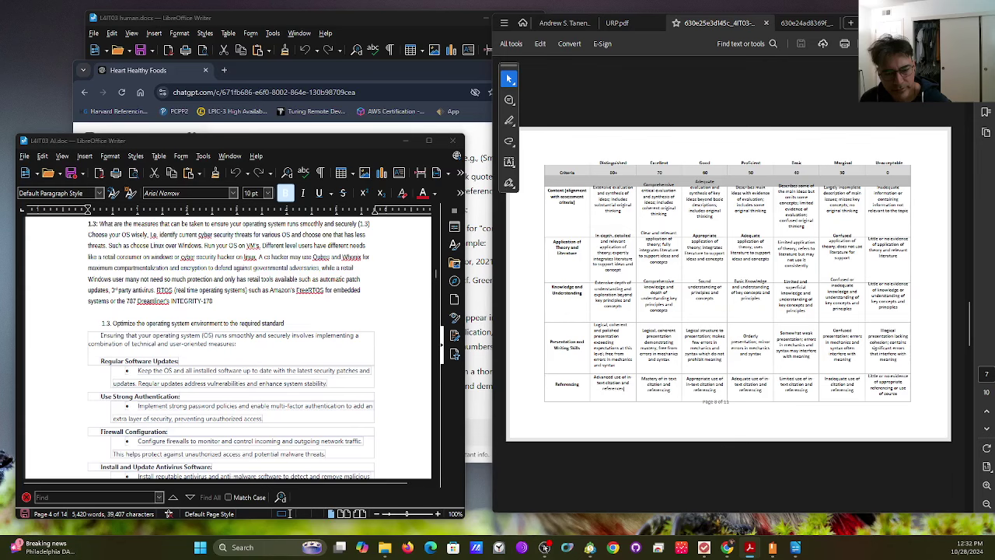
left_click(479, 464)
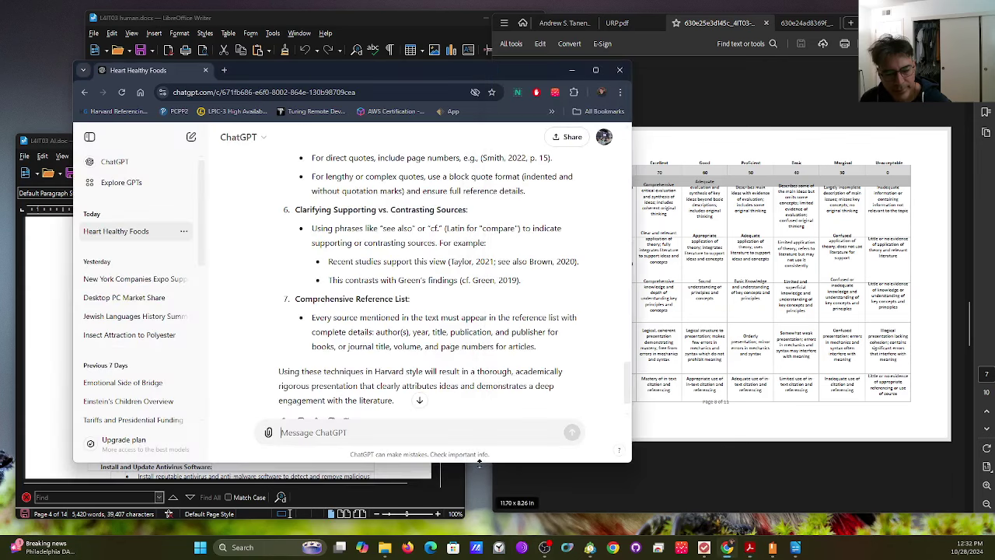
left_click(463, 518)
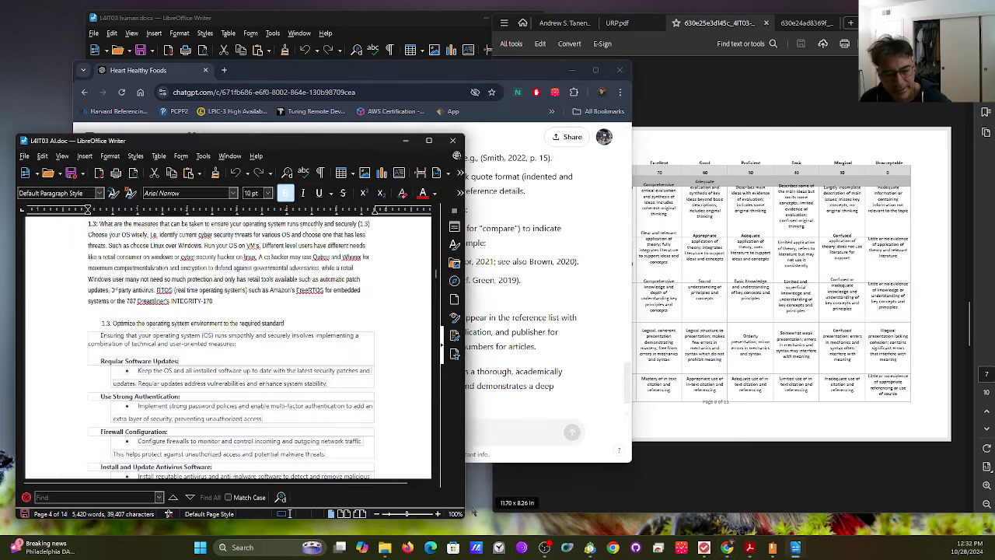
left_click(692, 509)
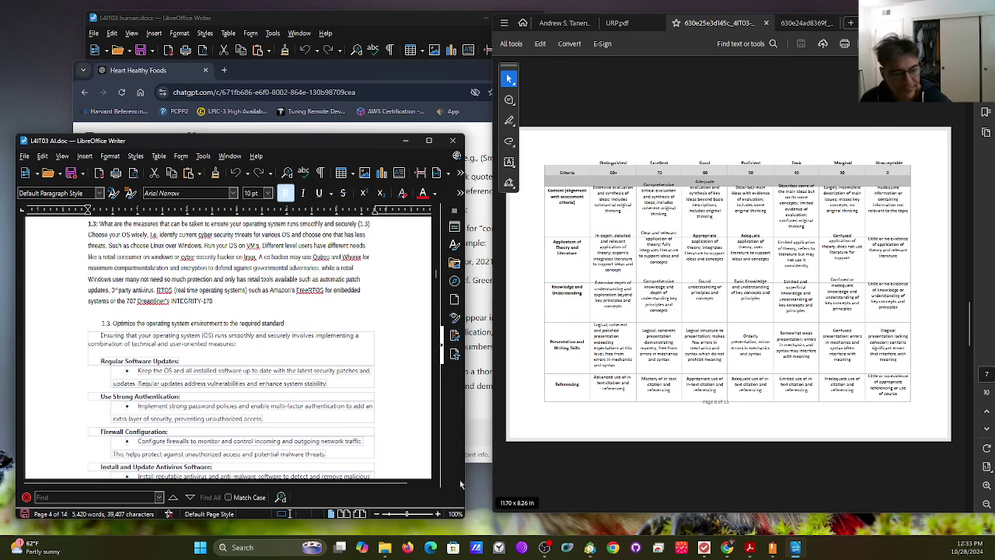
scroll(419, 444, "down", 3)
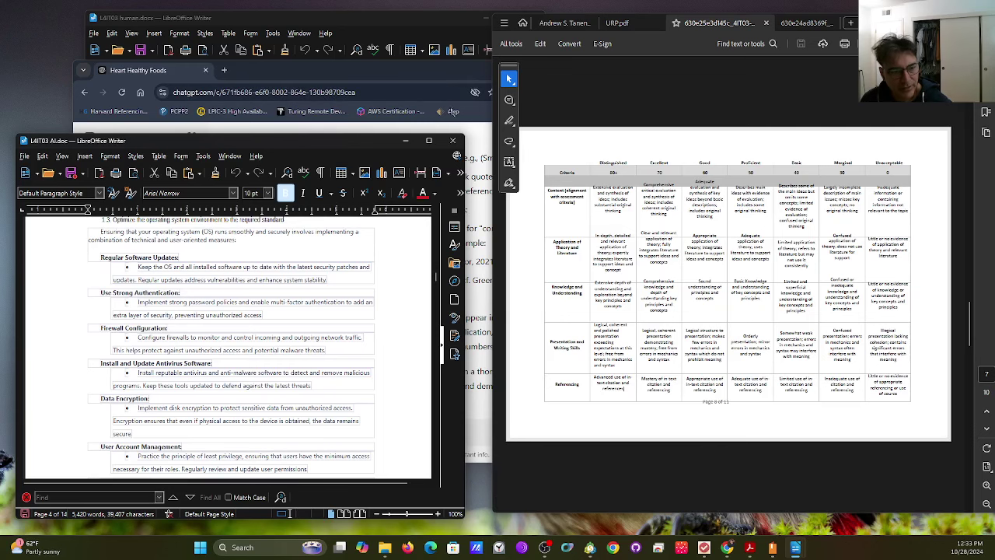
left_click(451, 81)
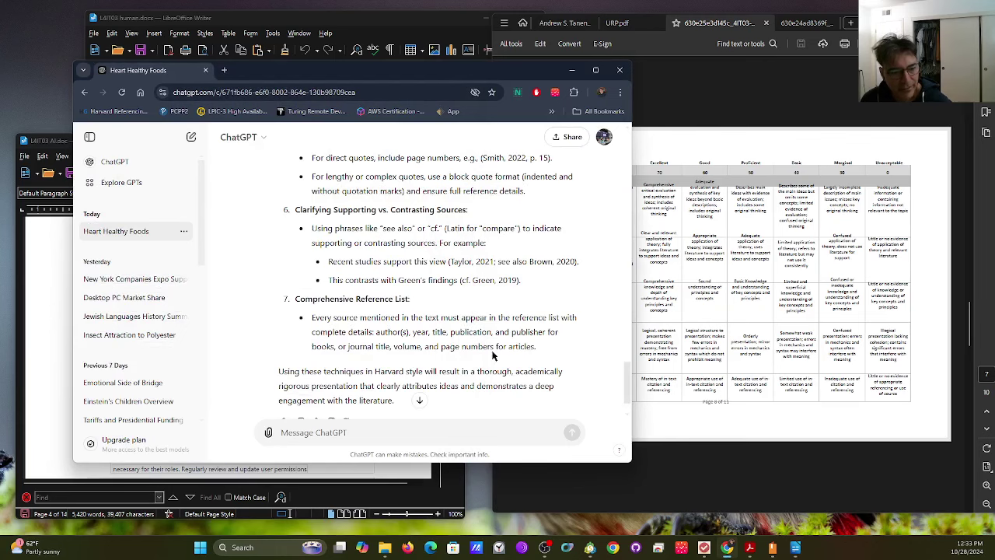
left_click(452, 519)
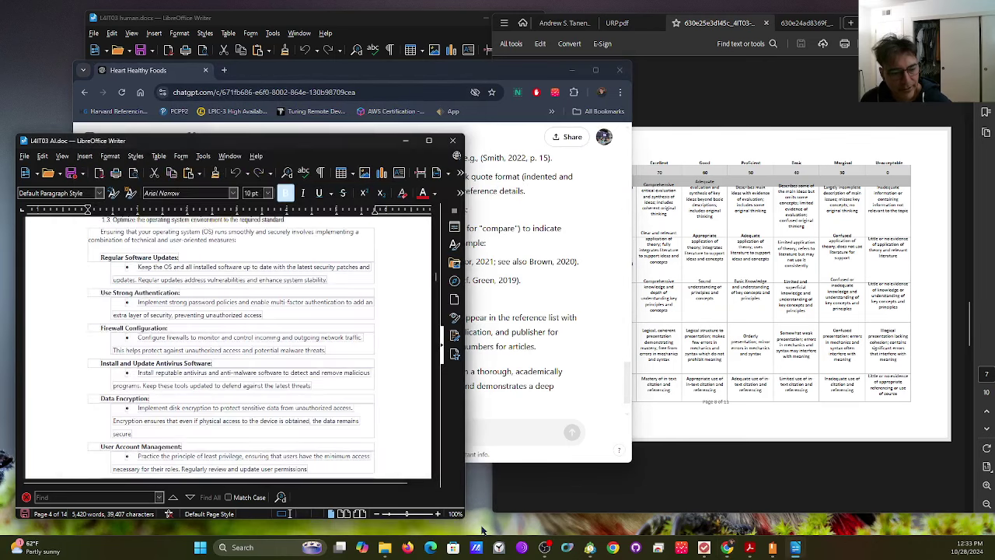
left_click(665, 509)
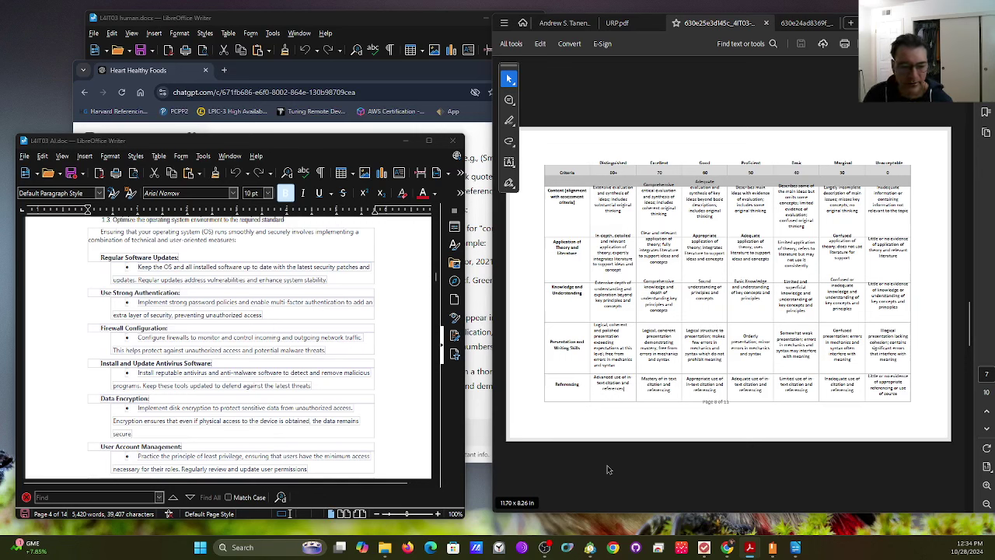
left_click(357, 145)
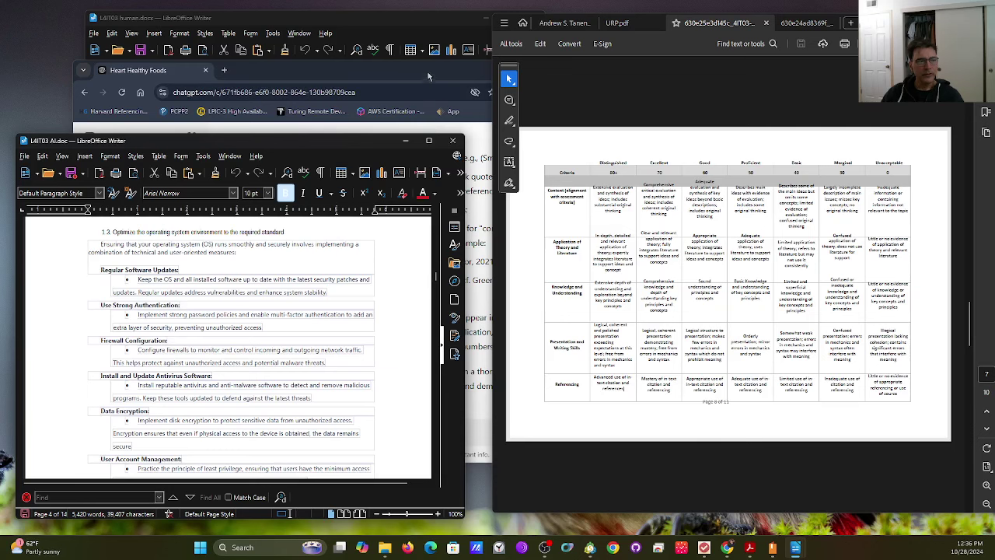
In L4IT03 human.docx, change the section 1.3 heading score from 227 to 248.
left_click(412, 37)
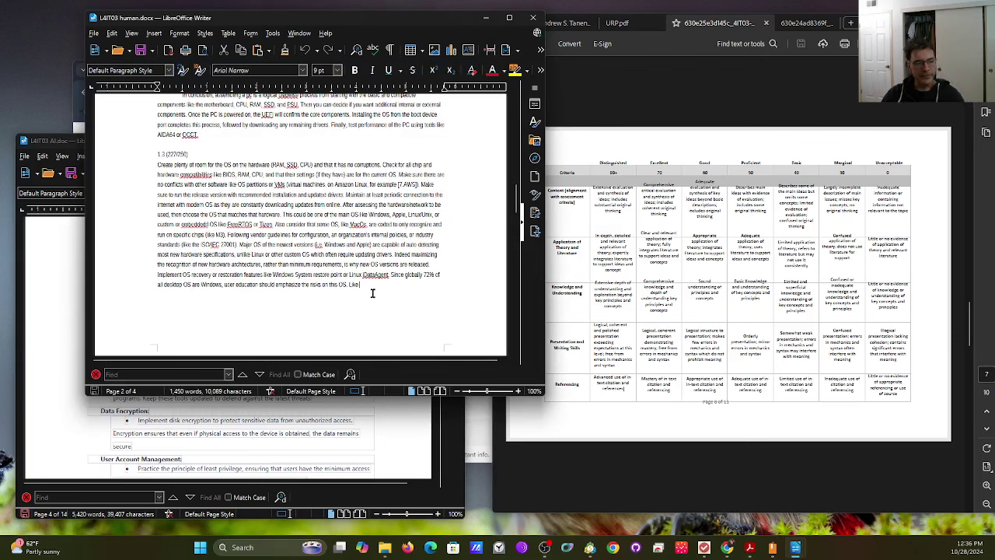
left_click_drag(360, 285, 156, 165)
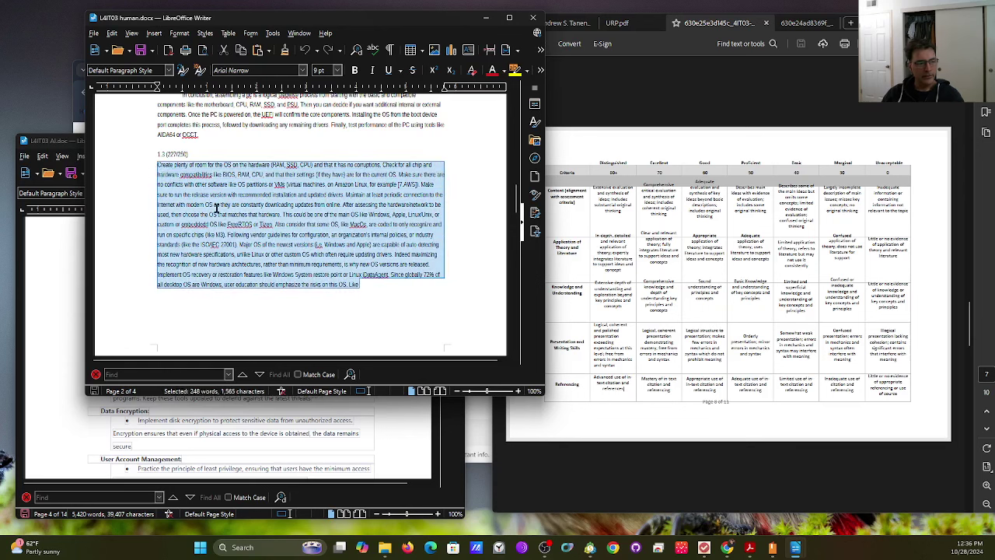
left_click(176, 154)
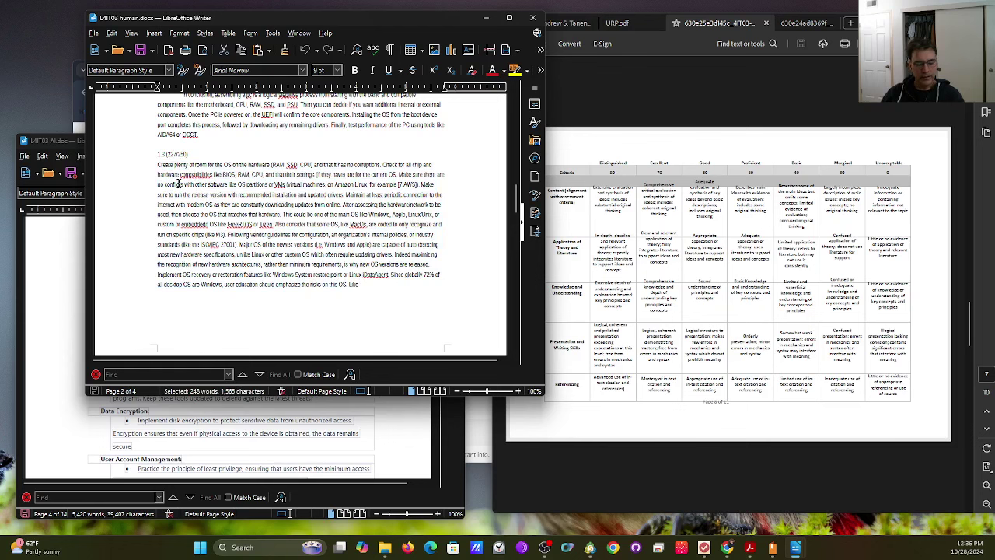
key("BackSpace")
key("BackSpace")
key("BackSpace")
type("248")
left_click(362, 285)
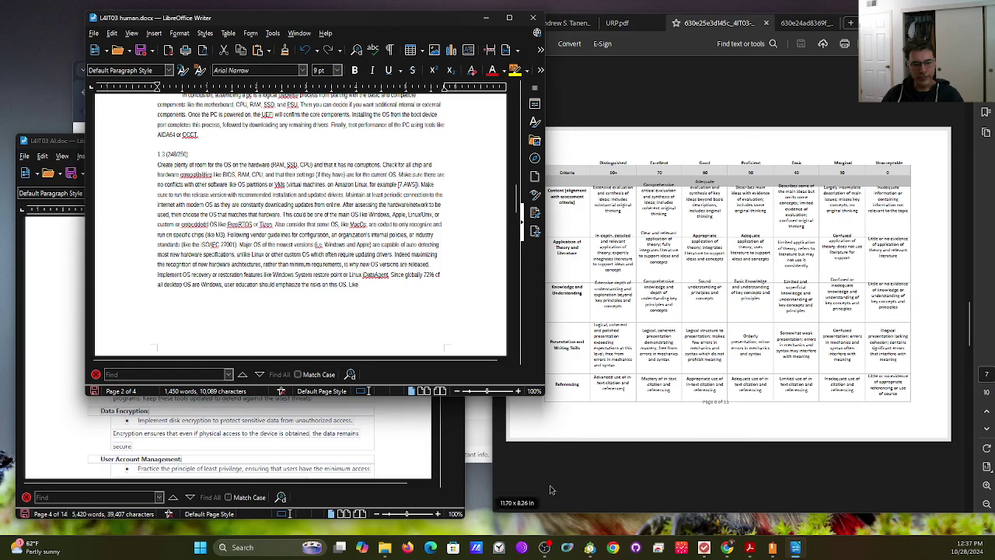
left_click(591, 514)
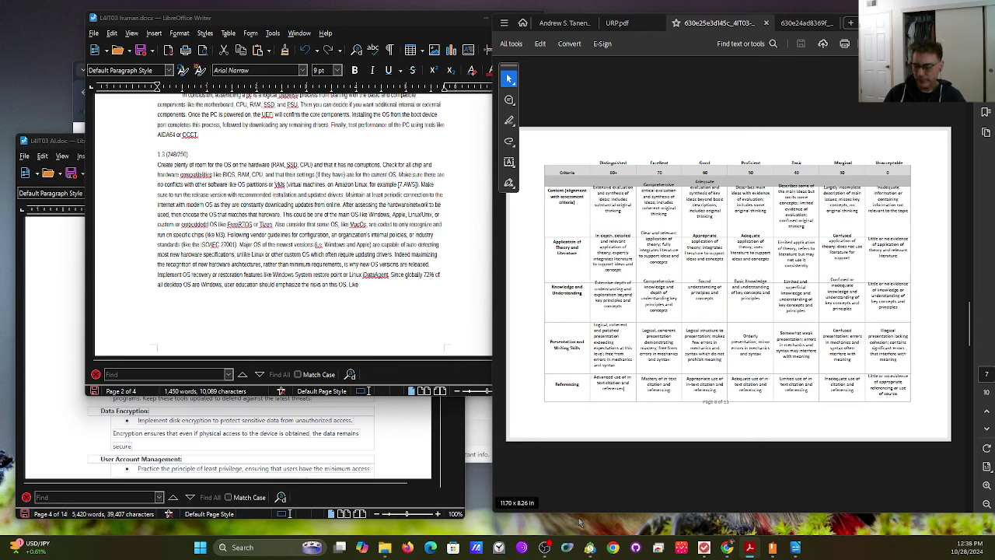
left_click(372, 285)
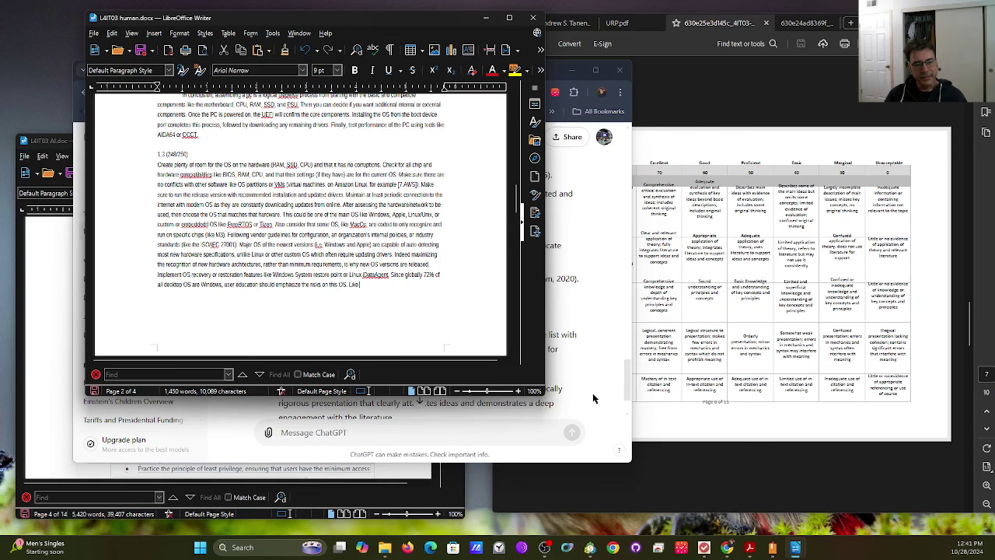
left_click(681, 424)
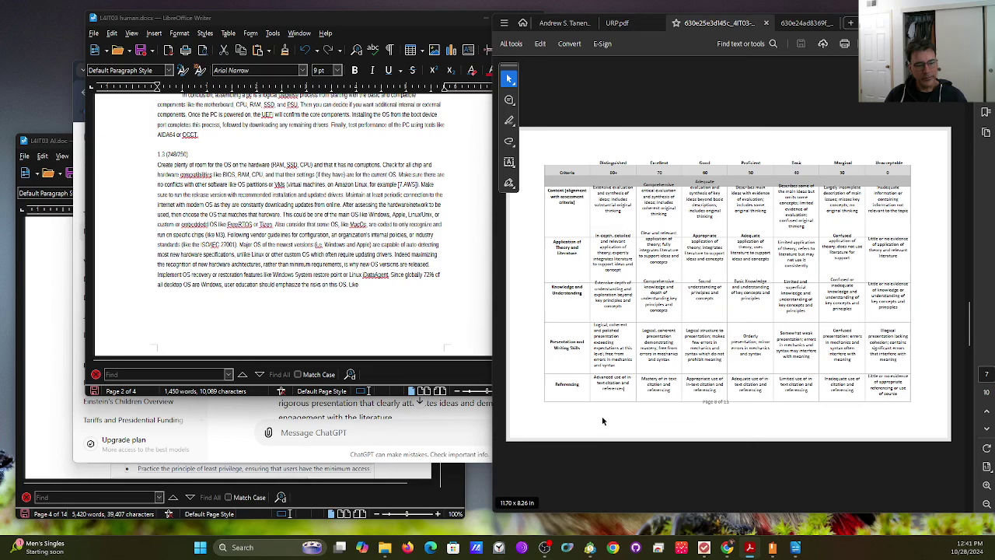
left_click(386, 395)
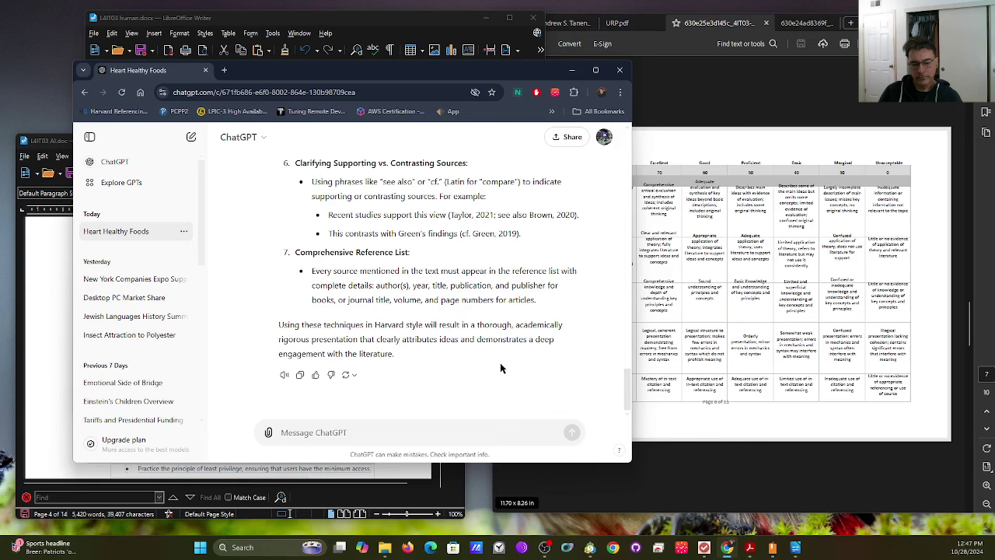
scroll(419, 296, "up", 1)
scroll(387, 326, "down", 1)
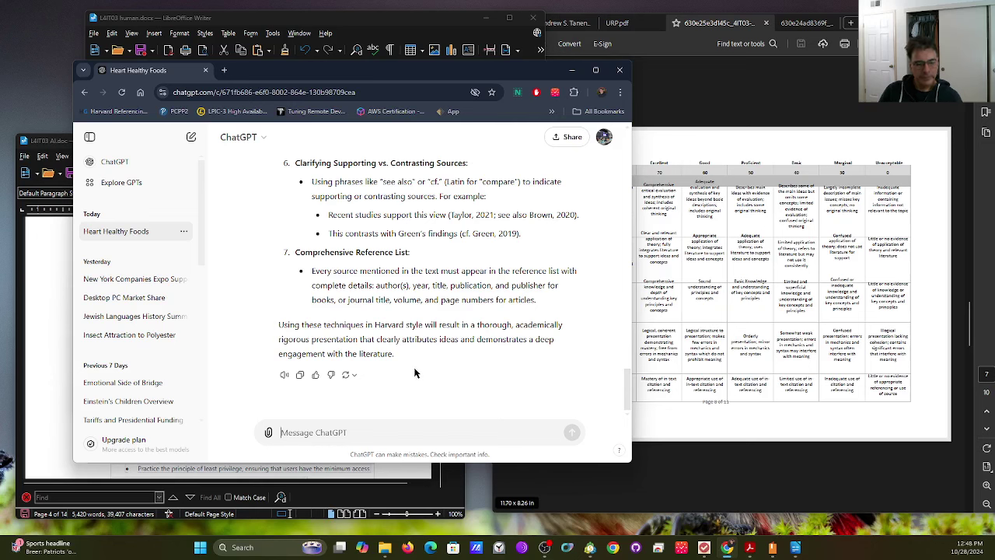
scroll(447, 362, "up", 1)
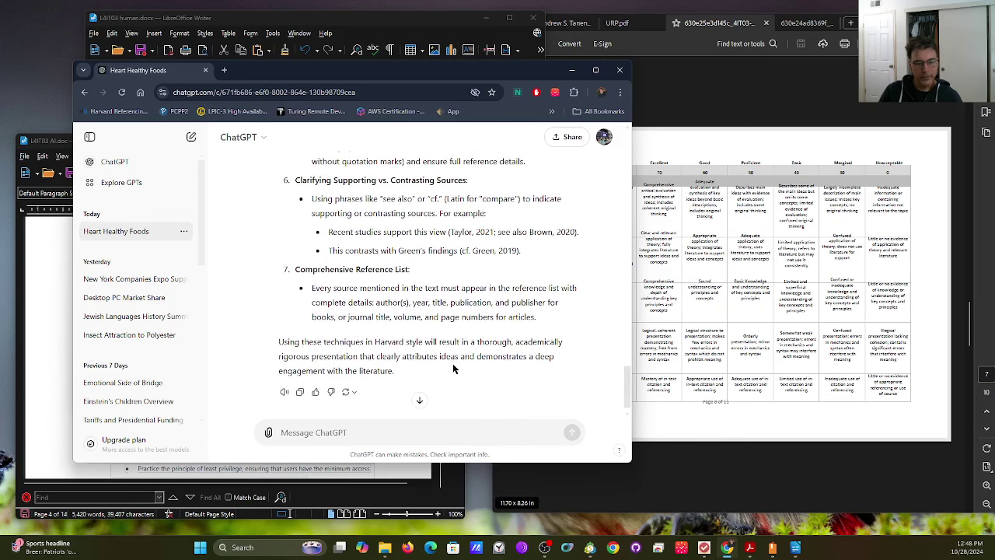
Show the rubric's Directions page with its worked example, 220/5 = 44, rated Basic.
left_click(709, 126)
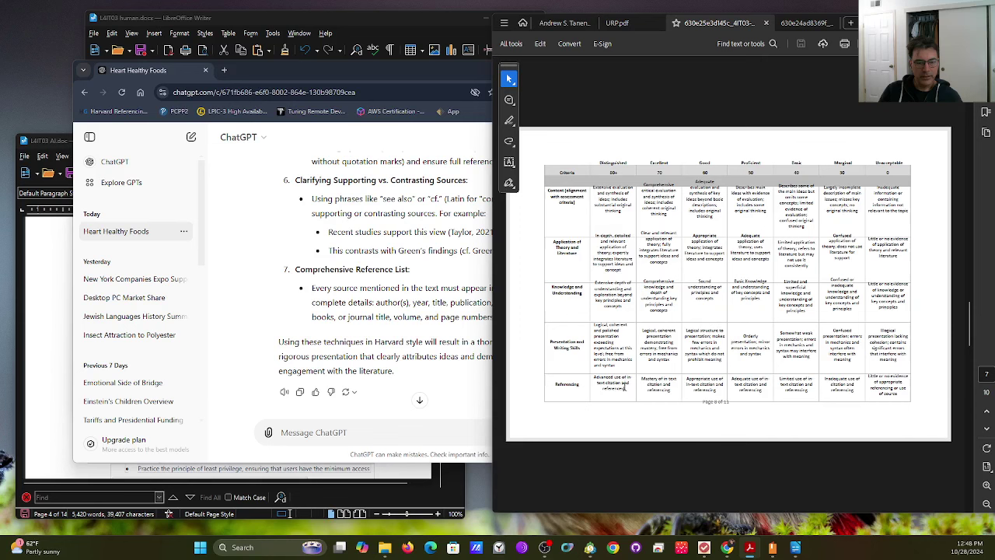
scroll(625, 387, "down", 1)
scroll(626, 389, "down", 1)
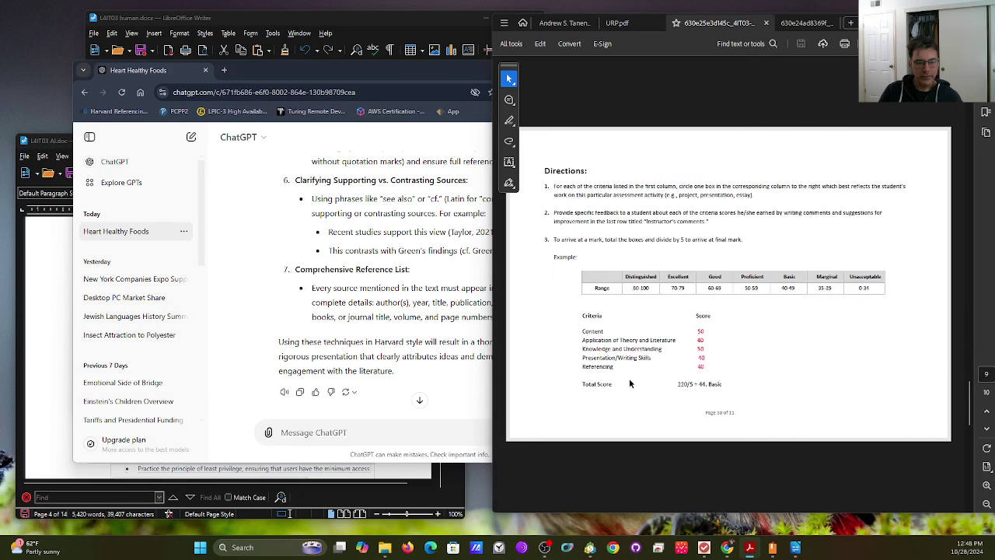